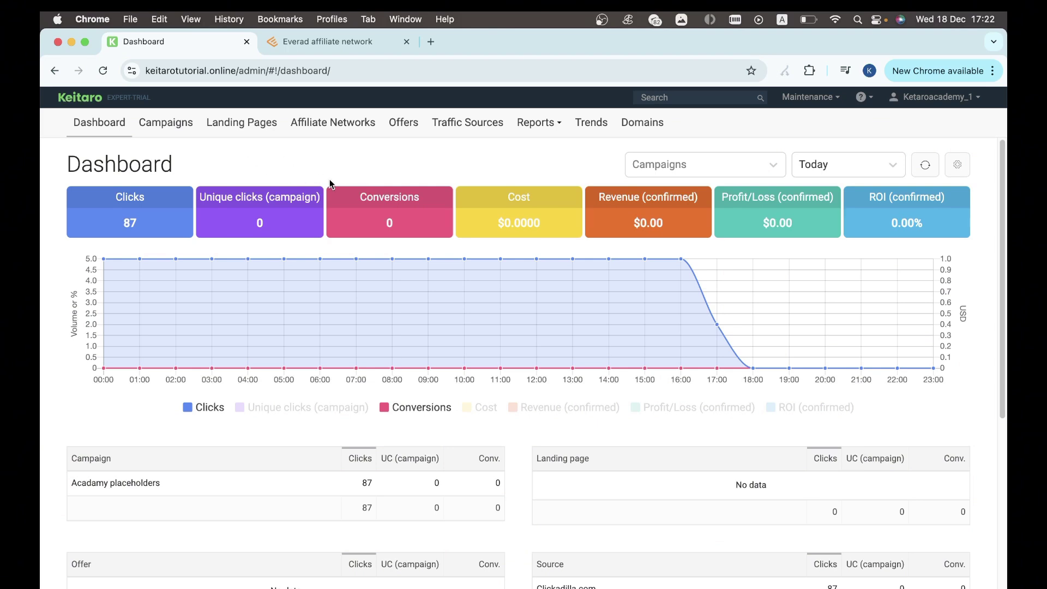
- Start a new affiliate network and look through the list of available network templates
left_click(352, 124)
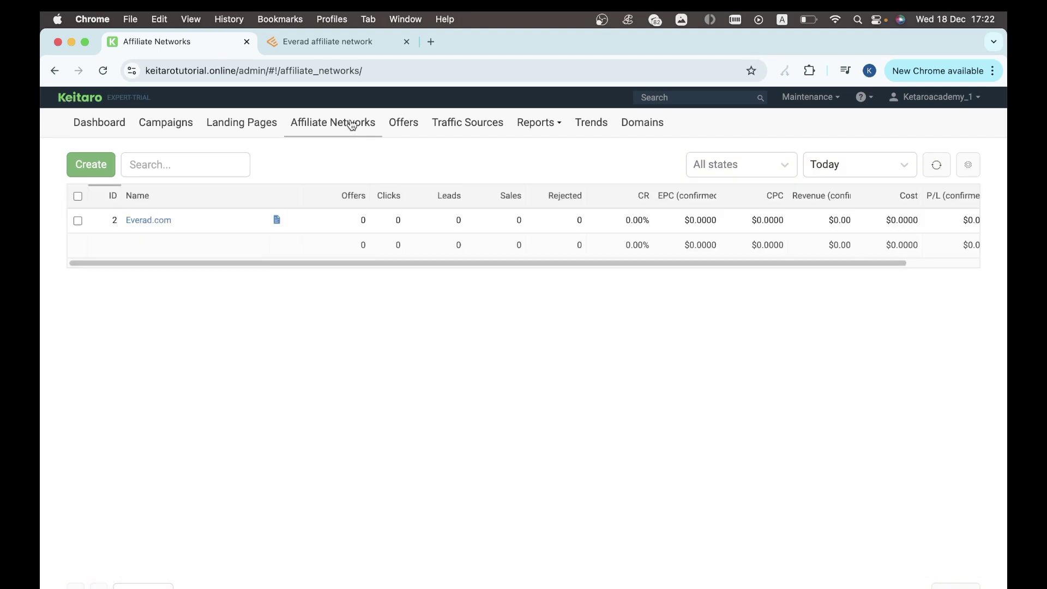
left_click(93, 168)
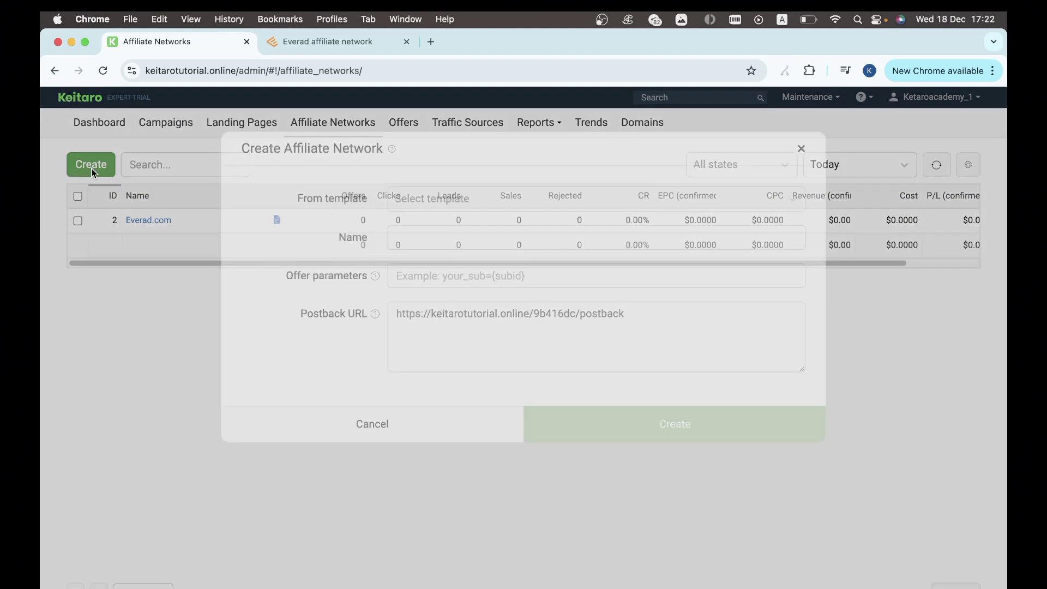
left_click(493, 215)
scroll(505, 358, "down", 15)
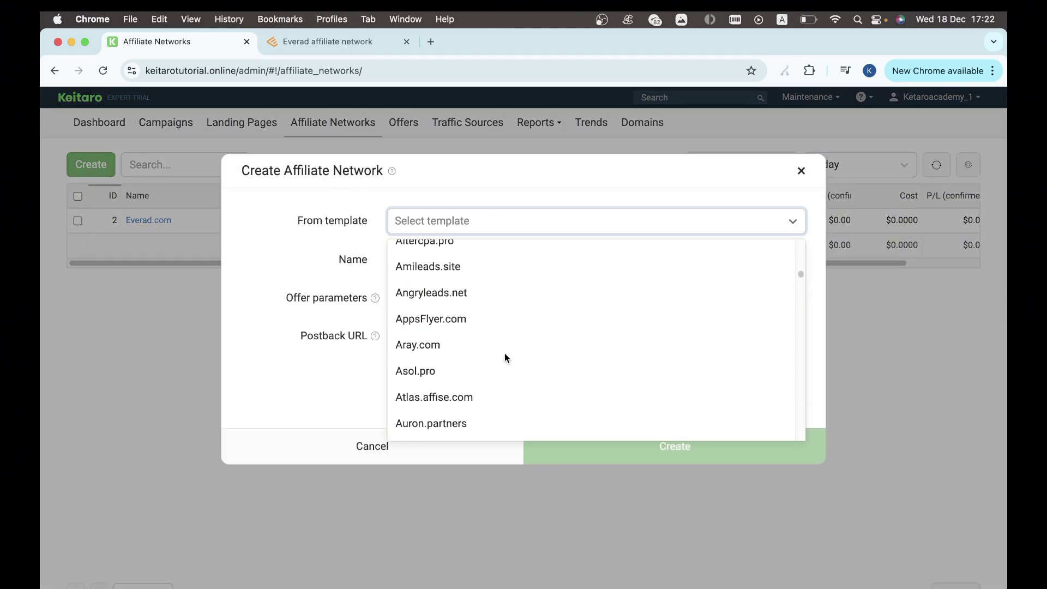
scroll(505, 355, "down", 3)
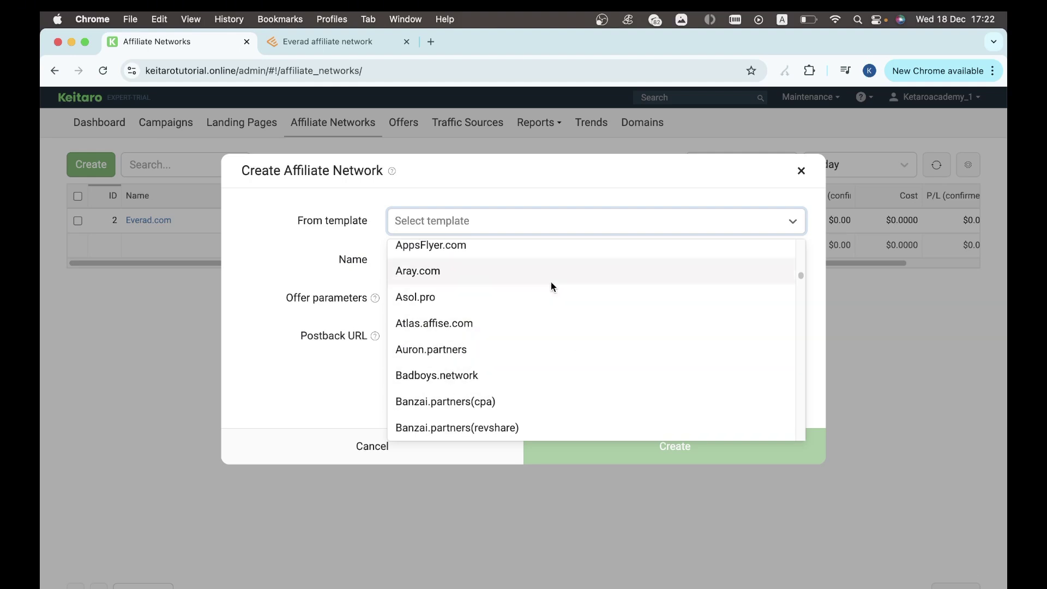
scroll(502, 306, "down", 1)
scroll(501, 307, "down", 3)
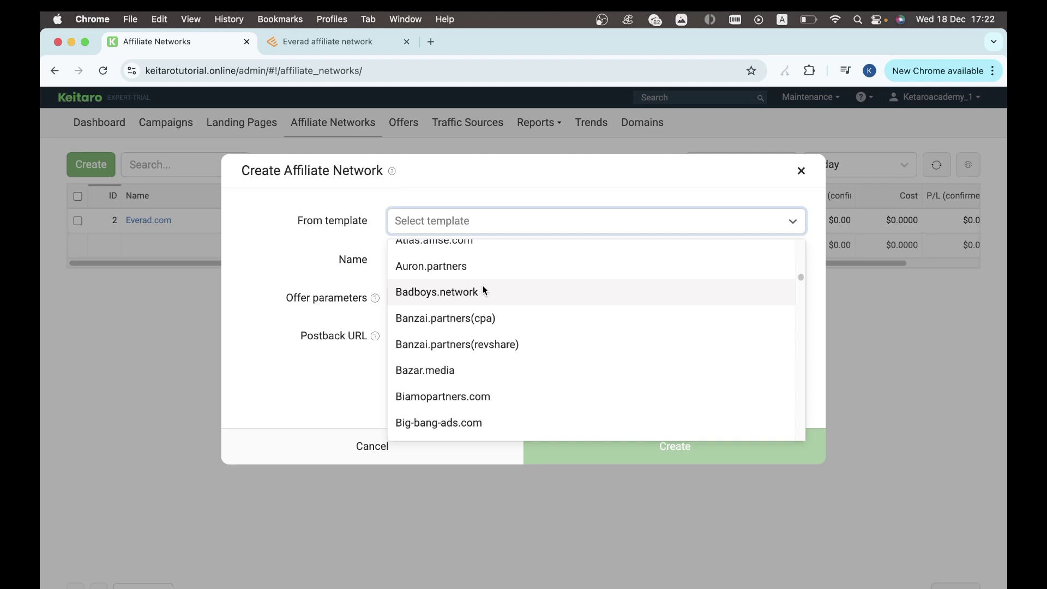
scroll(485, 291, "up", 2)
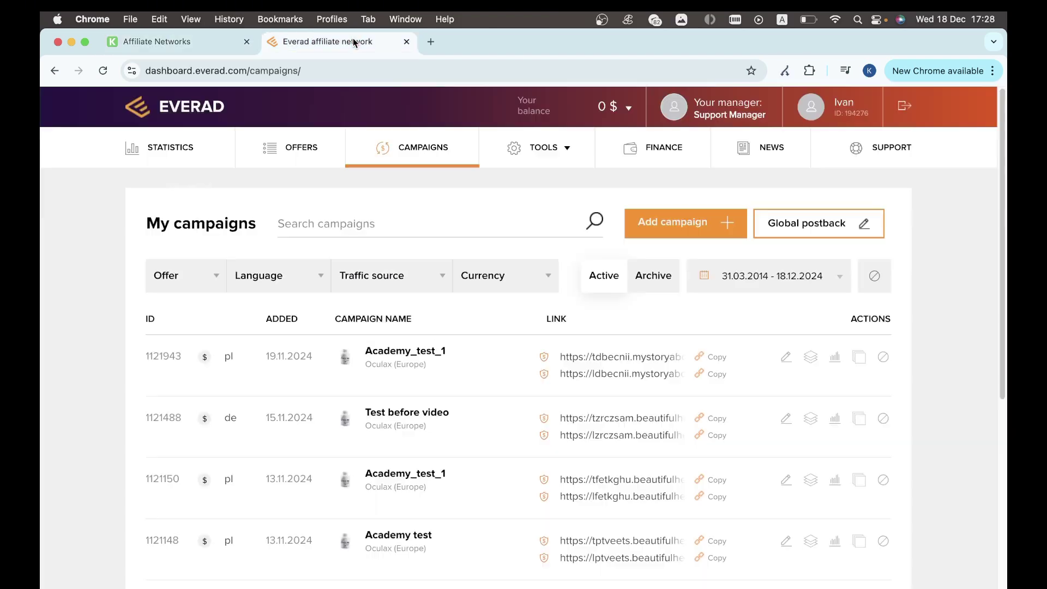
- In the Everad dashboard, dismiss the promotional materials notice and view the offers, ending on the My campaigns list
left_click(199, 95)
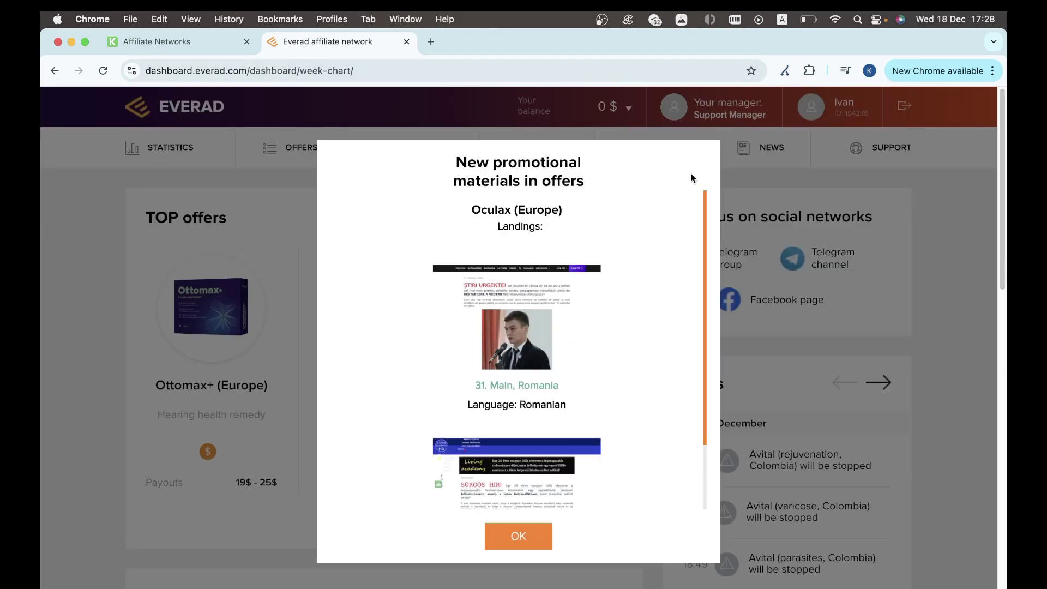
left_click(518, 536)
left_click(270, 141)
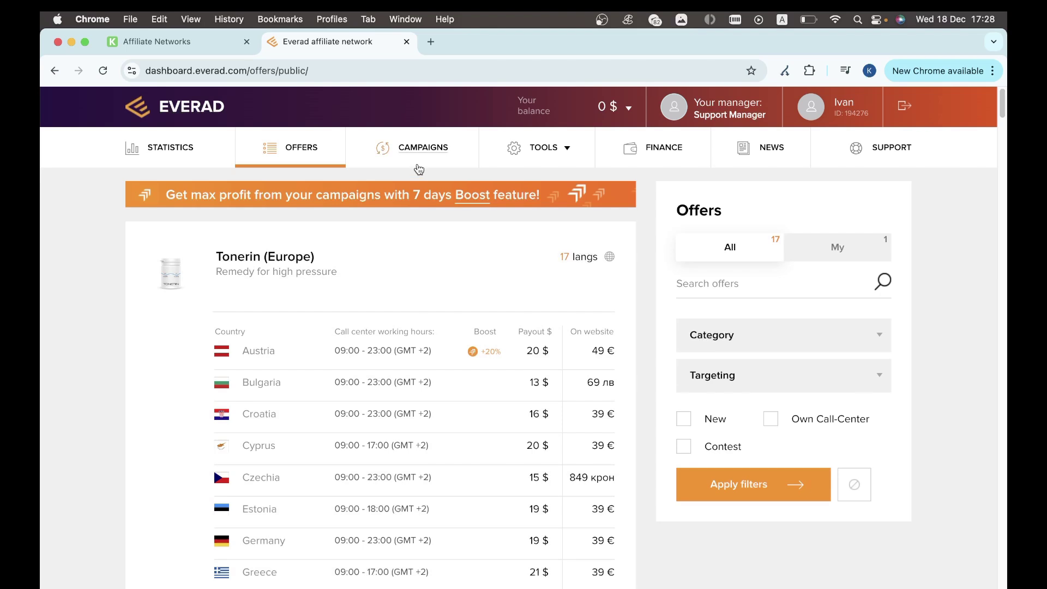
left_click(414, 165)
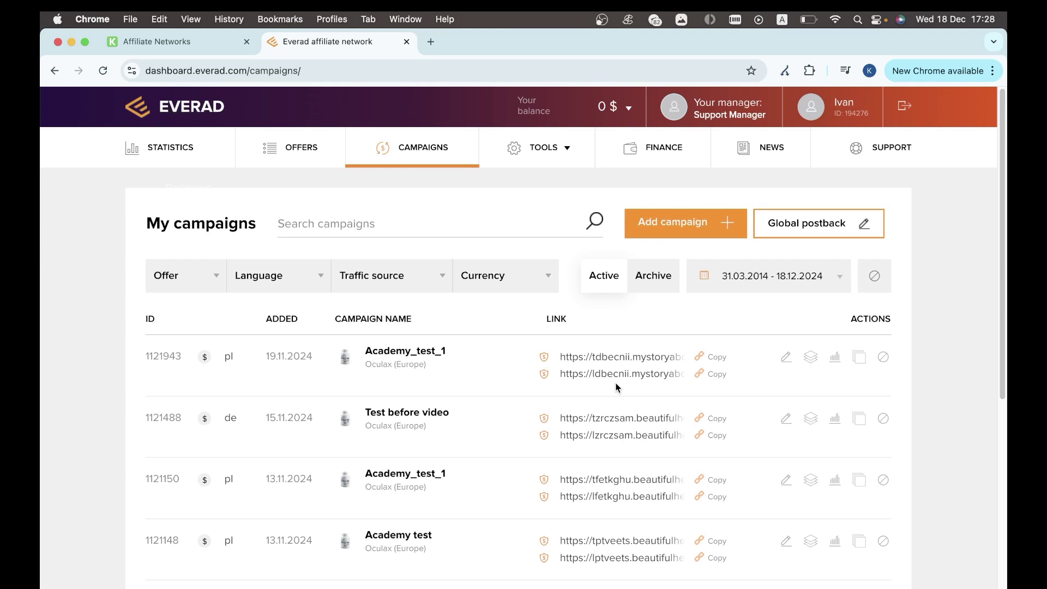
- Copy the second link of the topmost Academy_test_1 campaign and preview its landing page in a separate browser tab
left_click(713, 375)
left_click(430, 41)
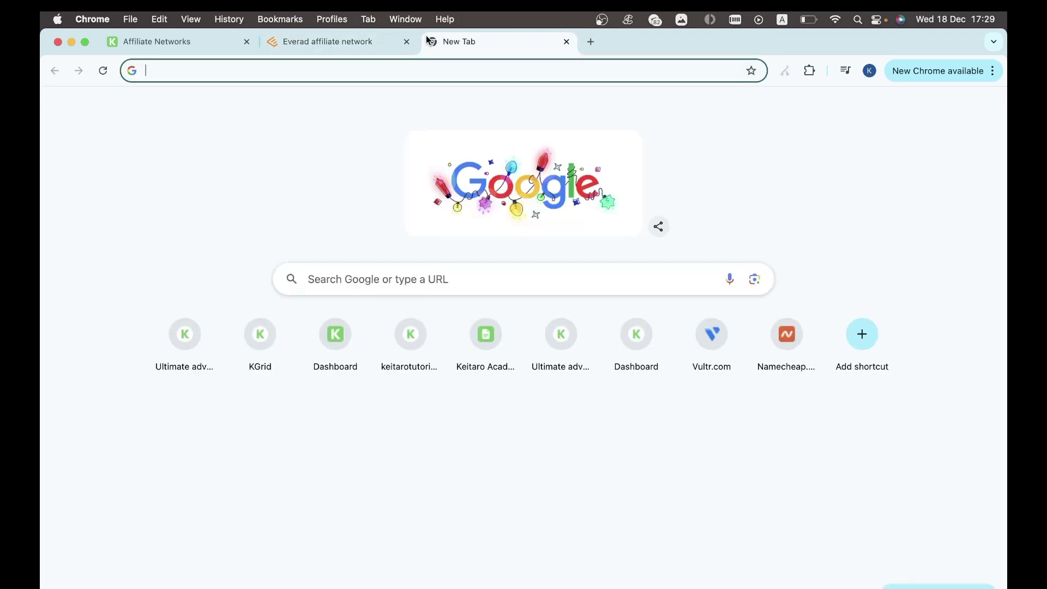
key("super+v")
key("Return")
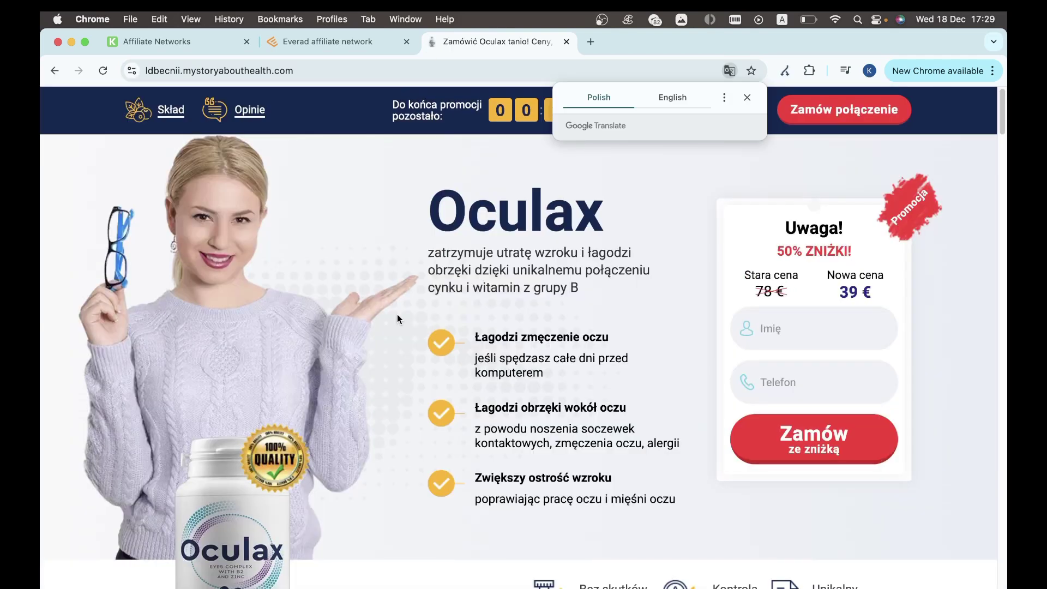
key("super+w")
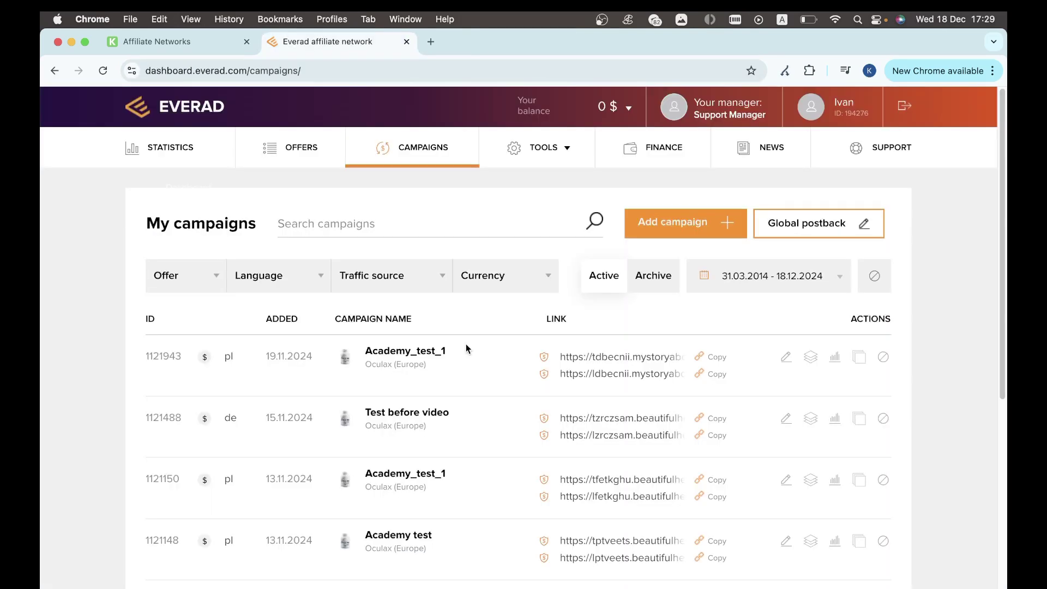
- Switch to Keitaro and start a new offer named Everad Test that uses the Redirect type
key("ctrl+shift+Tab")
left_click(404, 123)
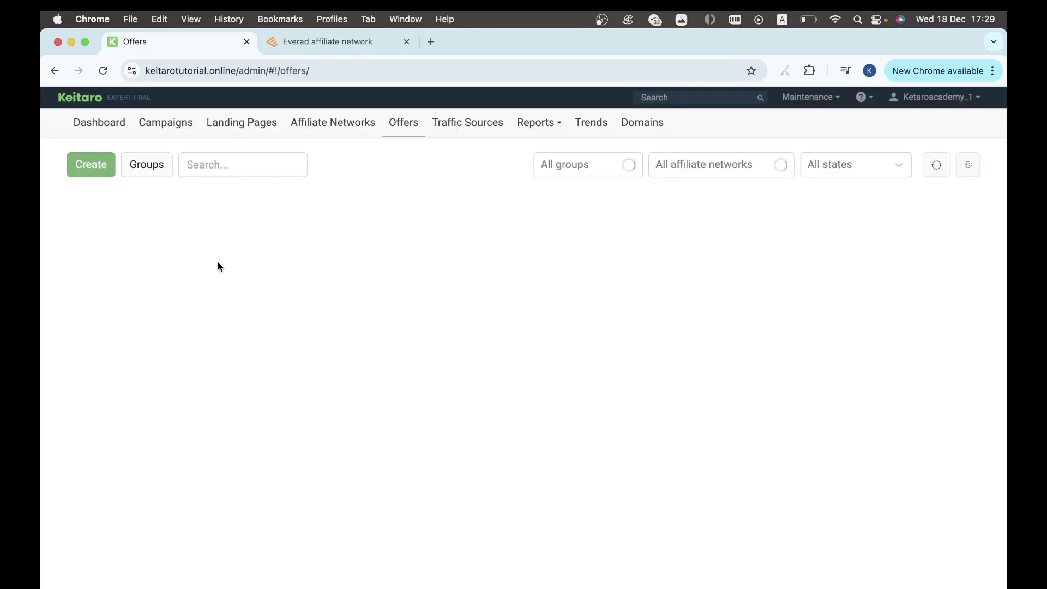
left_click(90, 164)
type("Everad Test")
left_click(478, 393)
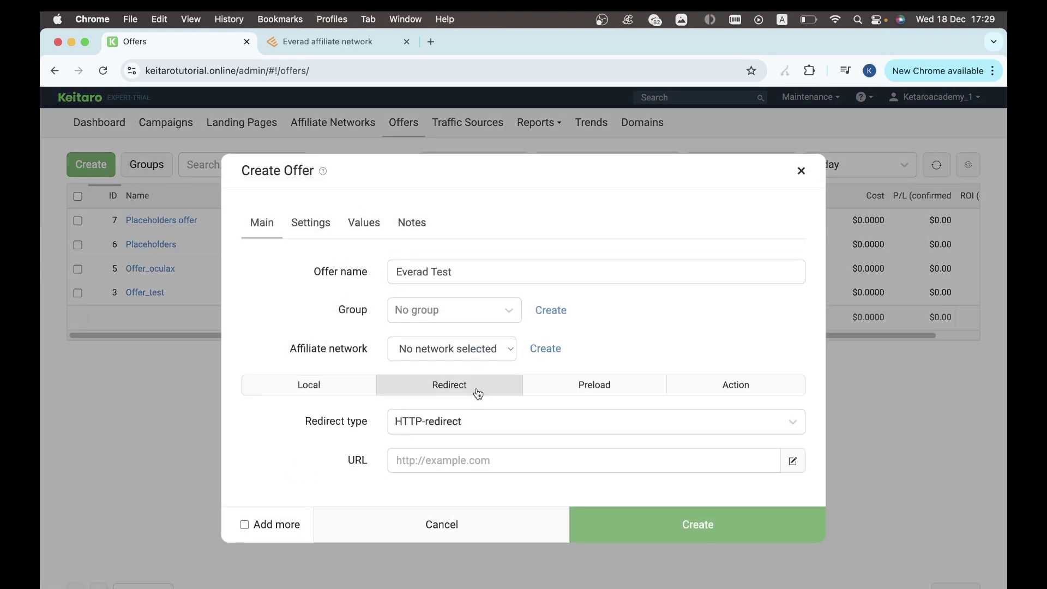
left_click(327, 41)
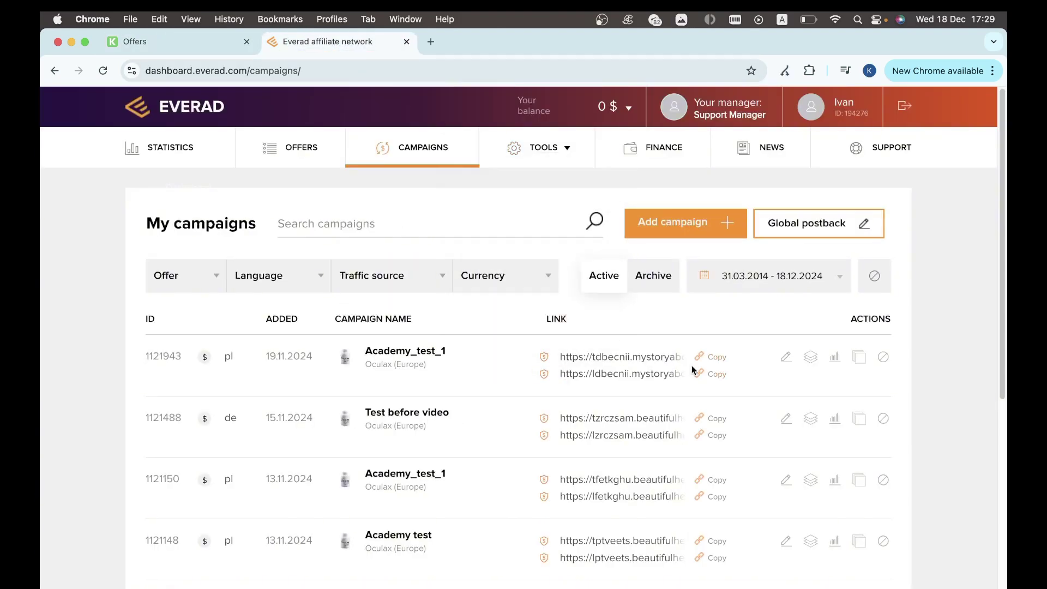
left_click(709, 374)
left_click(207, 42)
left_click(413, 462)
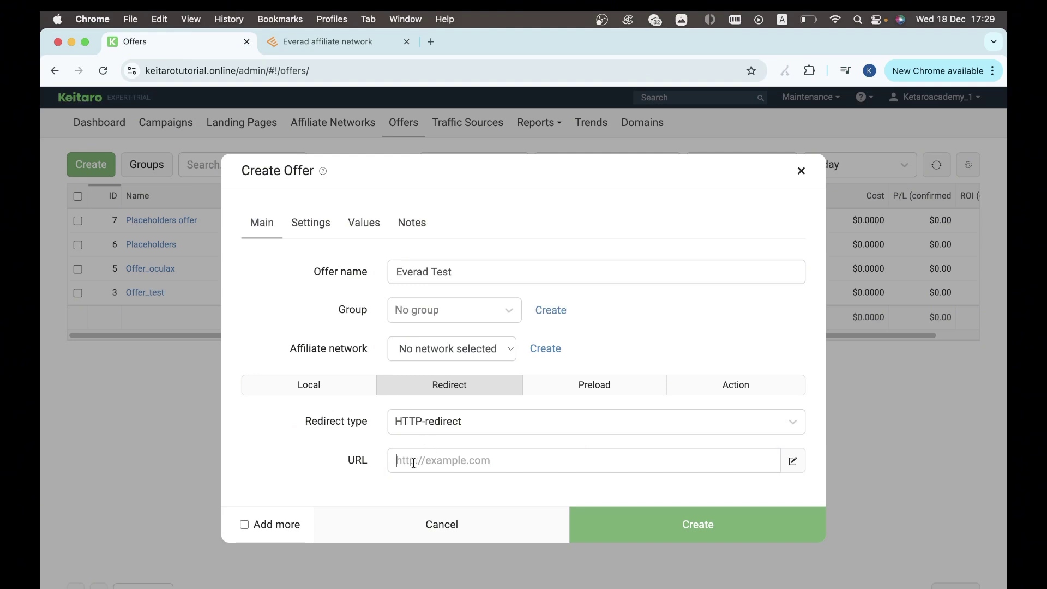
key("super+v")
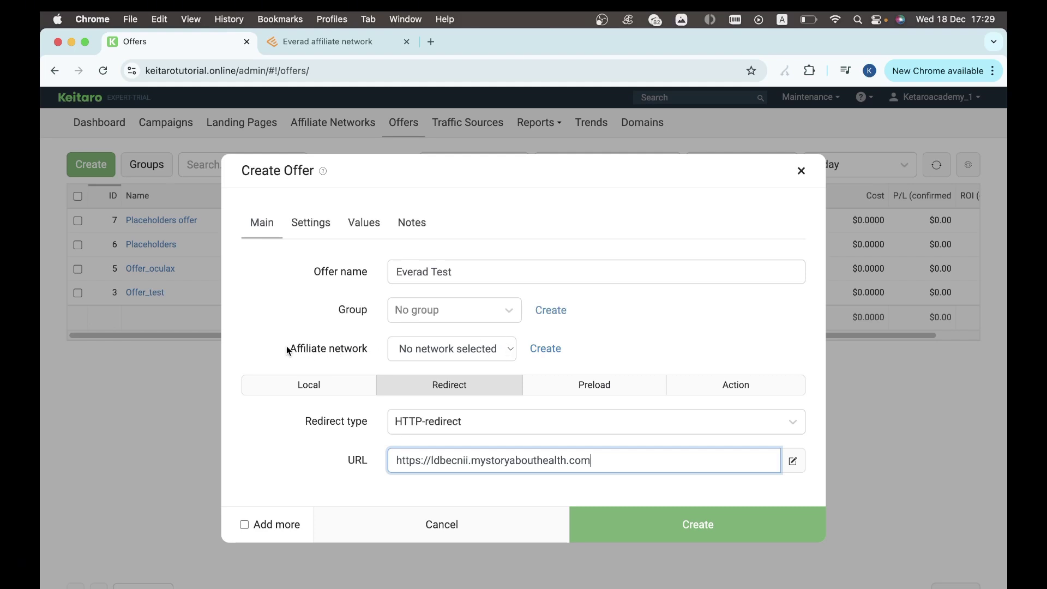
- Assign the Everad.com affiliate network to the offer and create it
left_click_drag(287, 346, 343, 358)
left_click(434, 349)
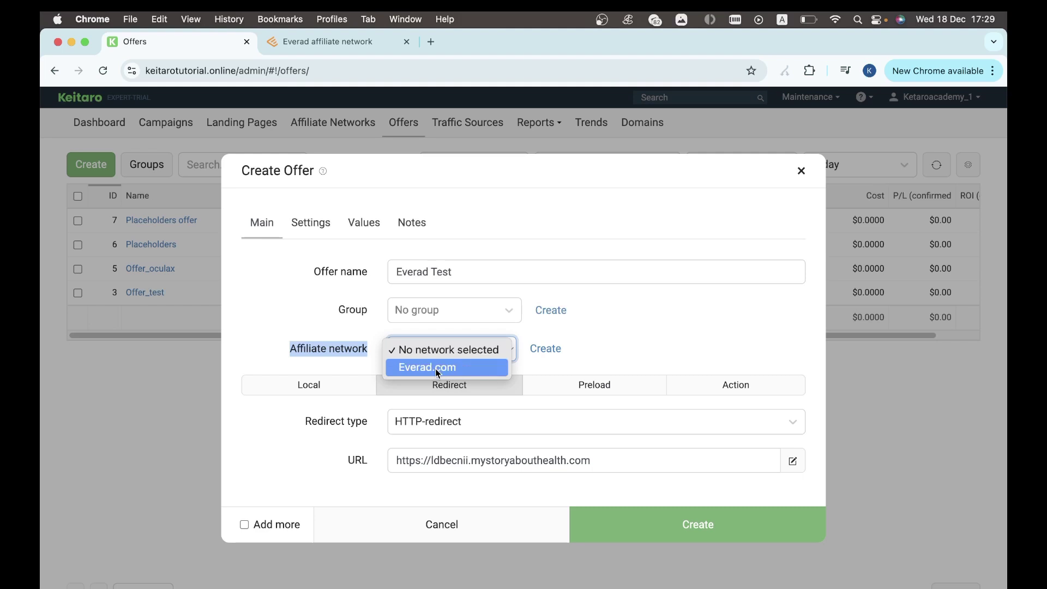
left_click(435, 368)
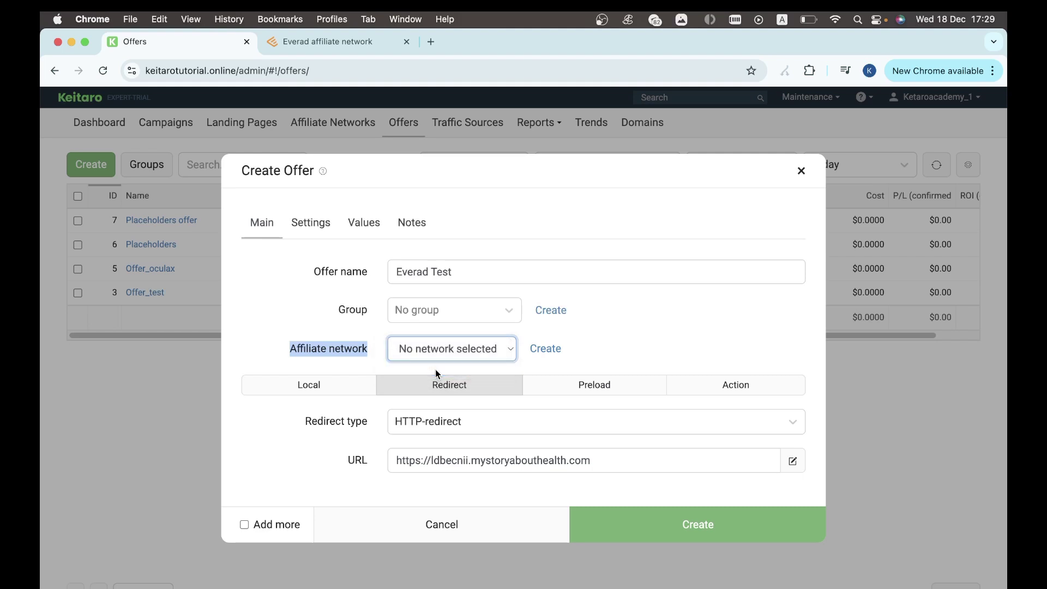
left_click(644, 540)
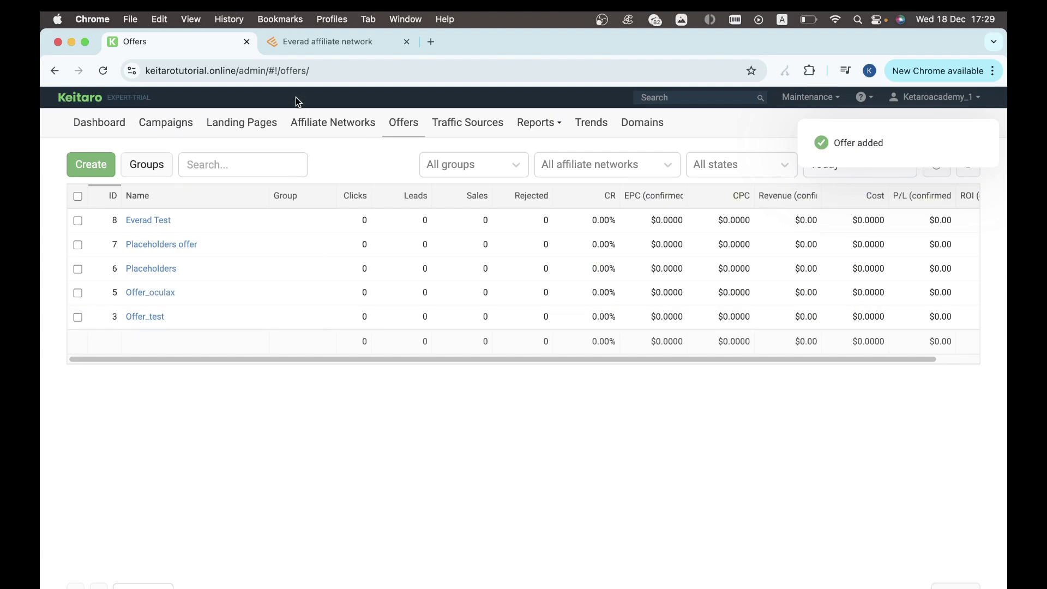
- Start a new Keitaro campaign and name it Everad test
left_click(180, 127)
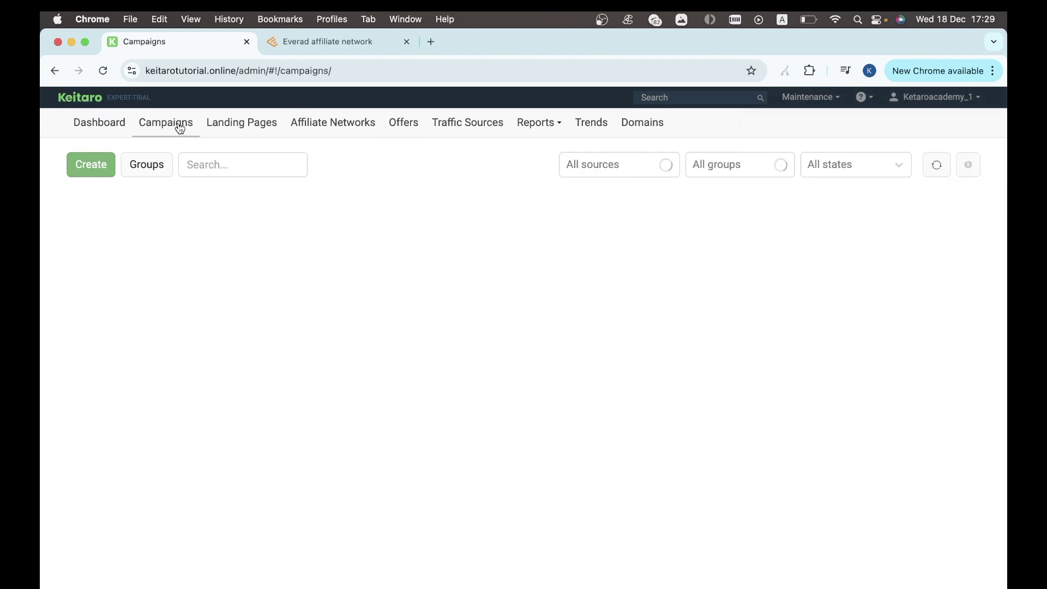
left_click(95, 163)
left_click(113, 170)
type("E")
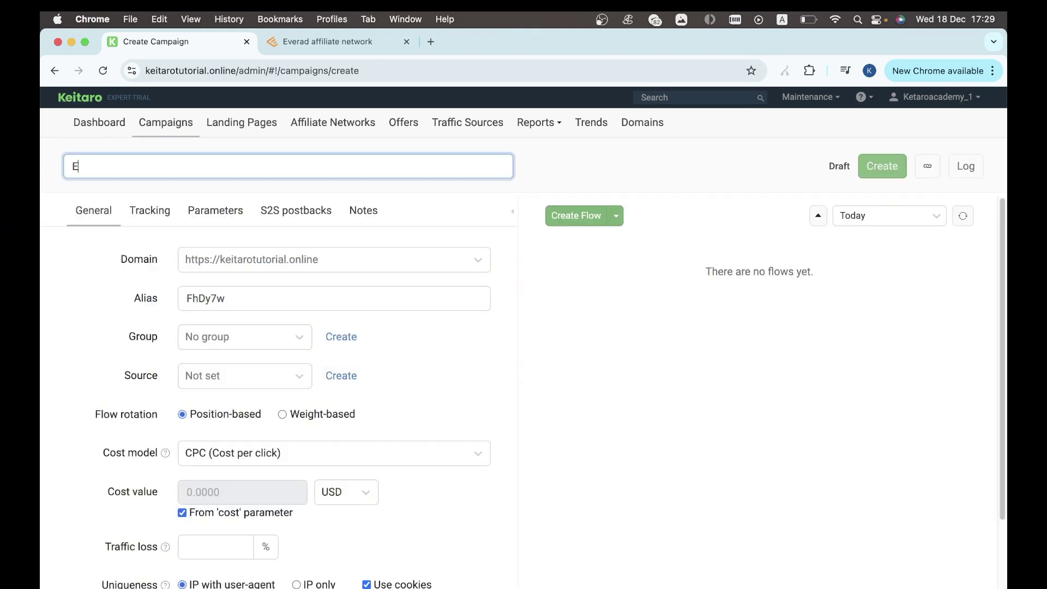
type("verad ")
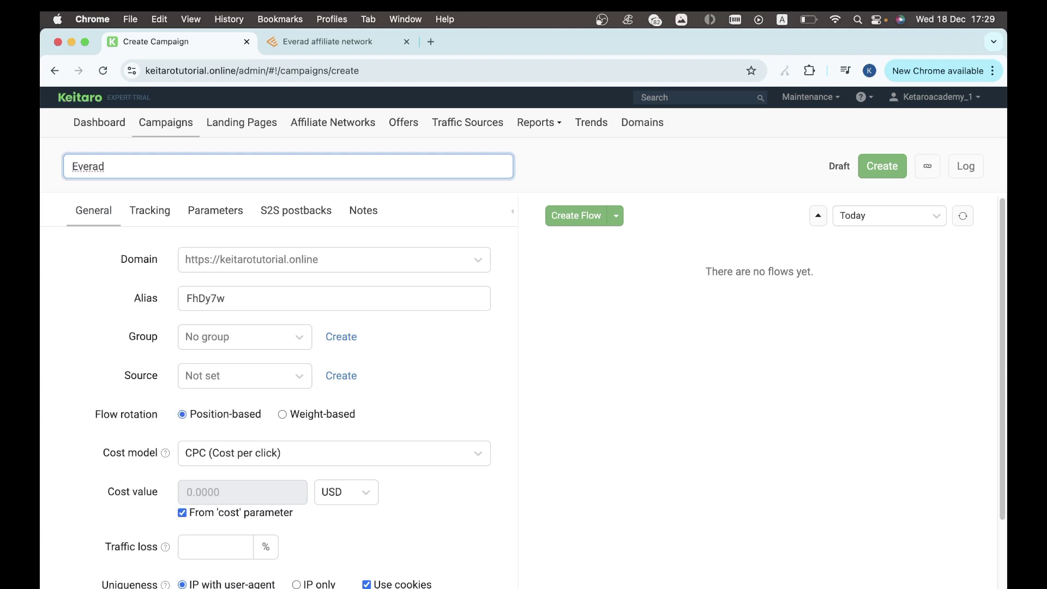
type("test")
left_click(644, 278)
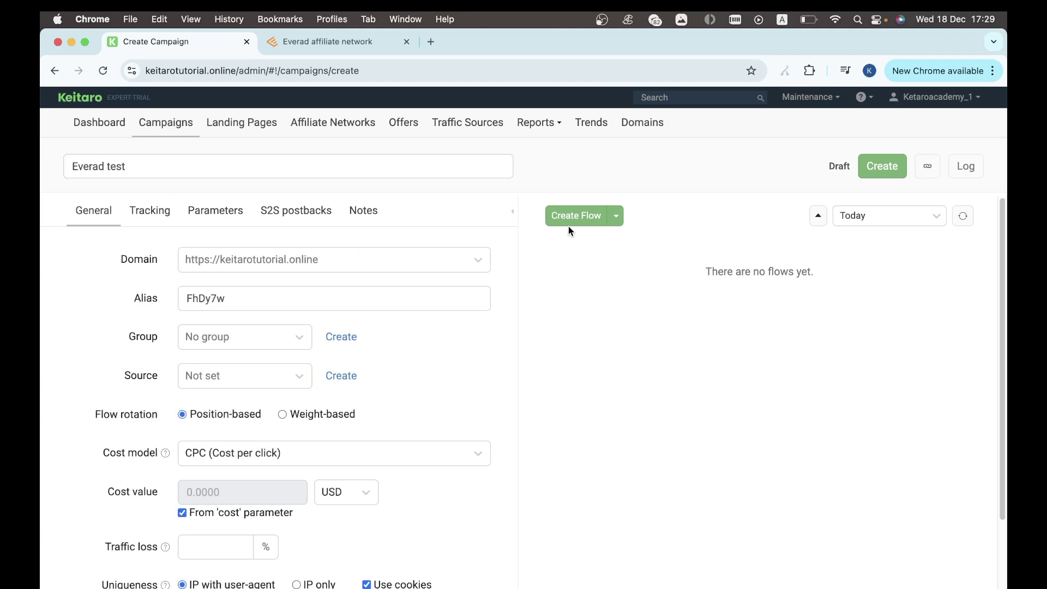
- Add a regular flow containing the Everad Test offer to the campaign and create the campaign
left_click(568, 223)
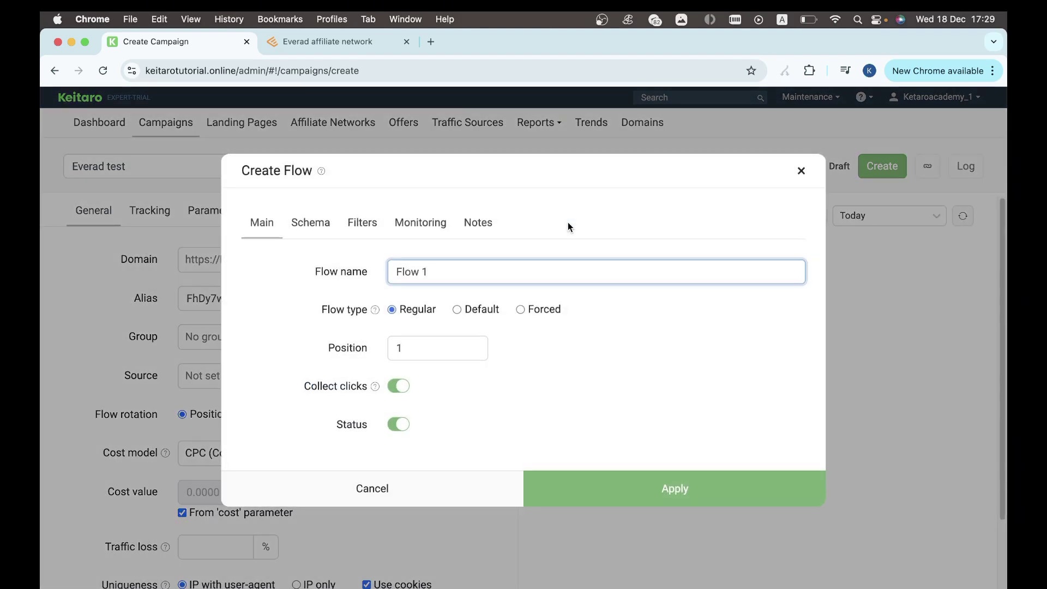
left_click(298, 232)
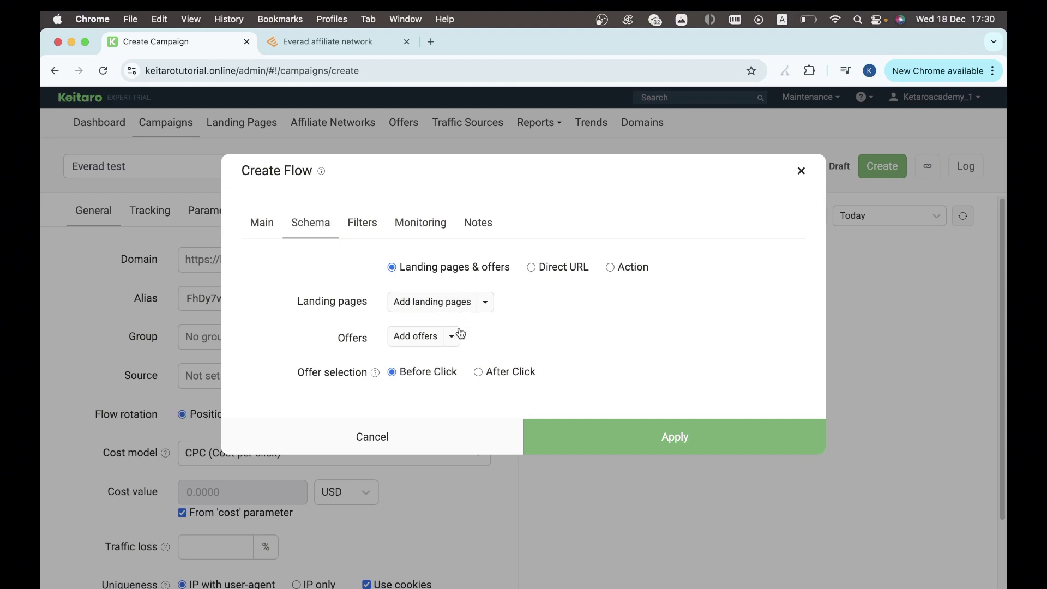
left_click(436, 337)
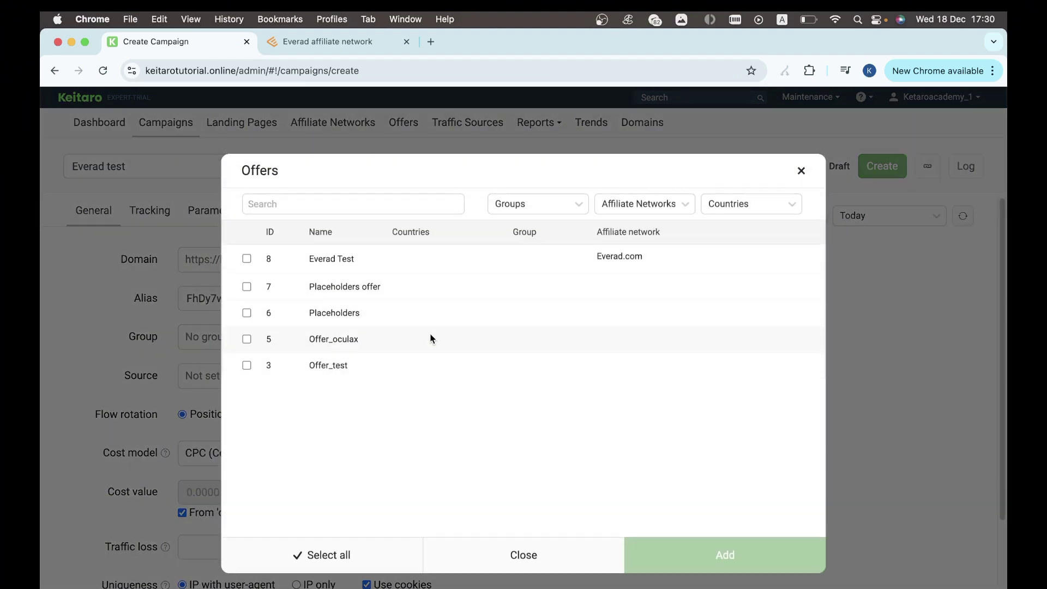
left_click(334, 258)
left_click(677, 555)
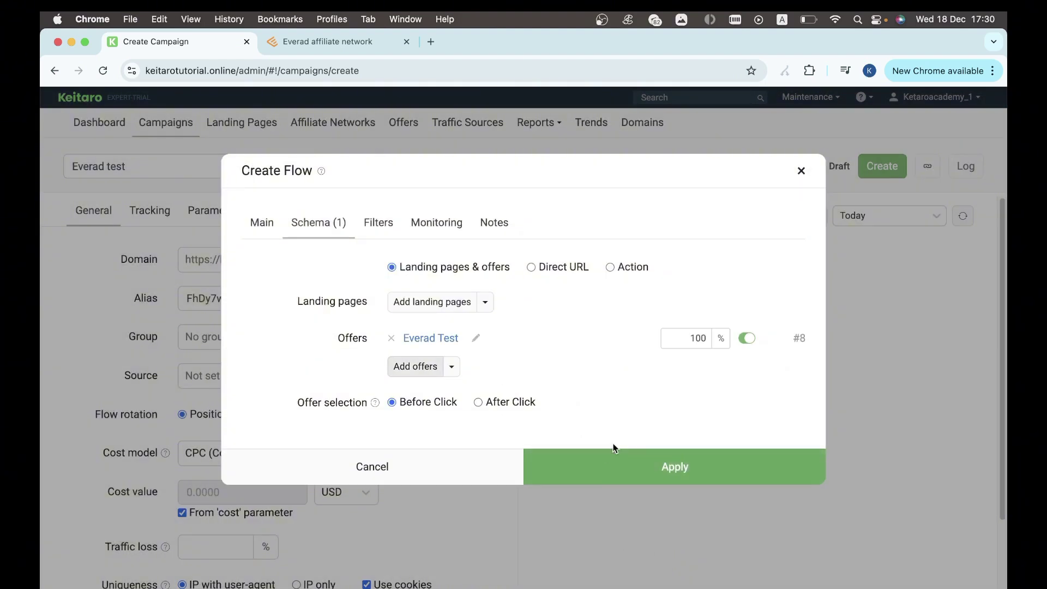
left_click(631, 456)
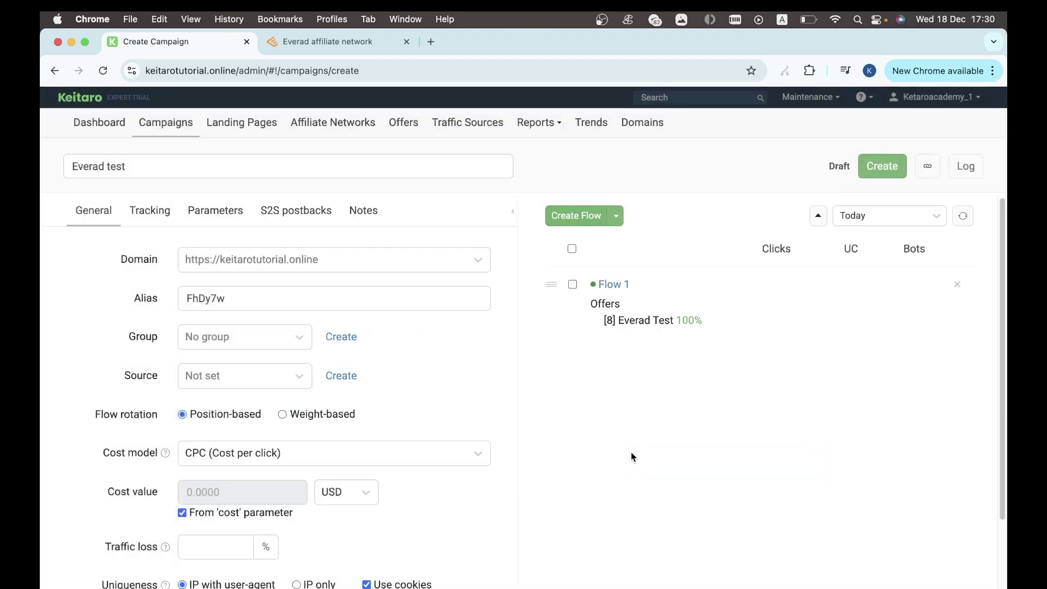
left_click(888, 168)
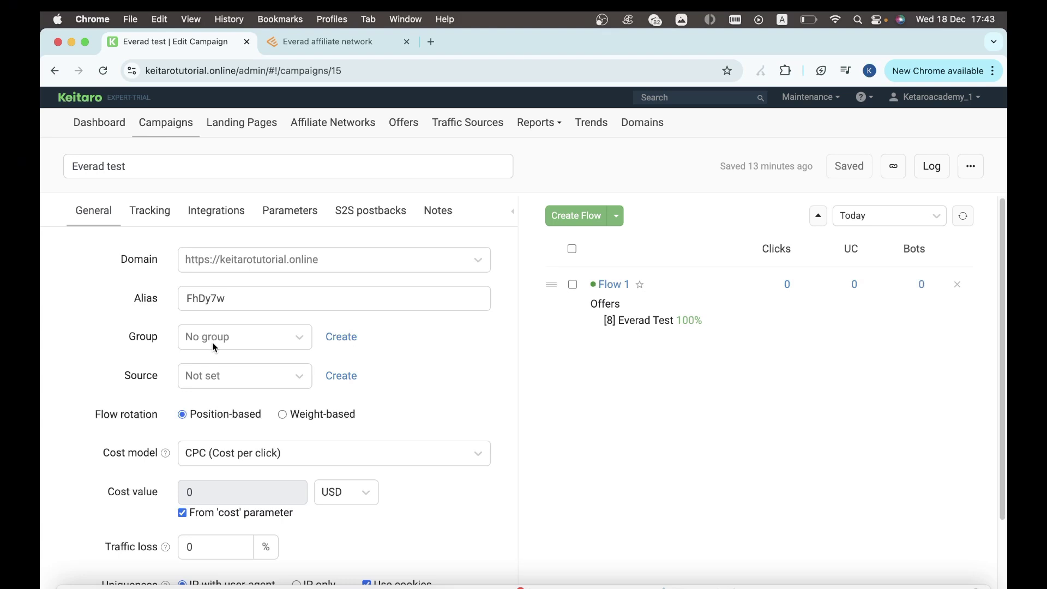
- Open the Everad.com affiliate network's settings and examine its offer parameters and postback URL
left_click(333, 127)
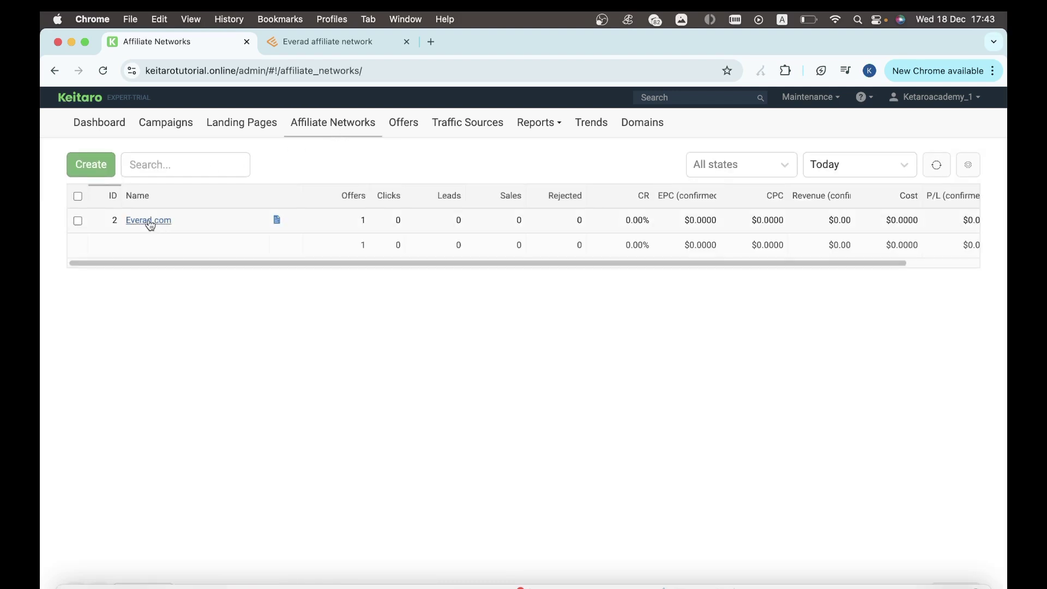
left_click(149, 220)
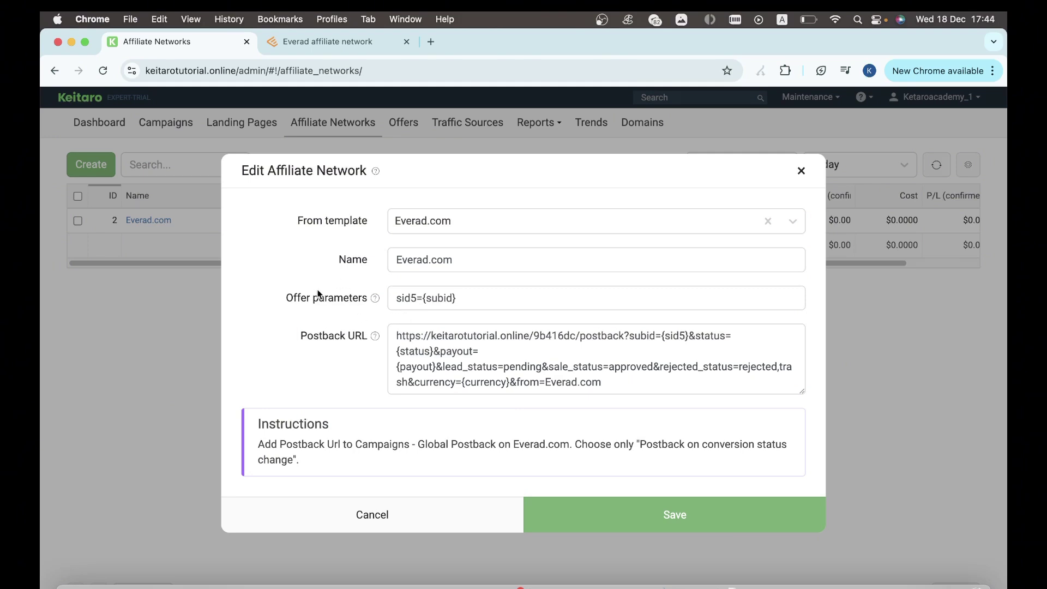
left_click_drag(284, 297, 333, 306)
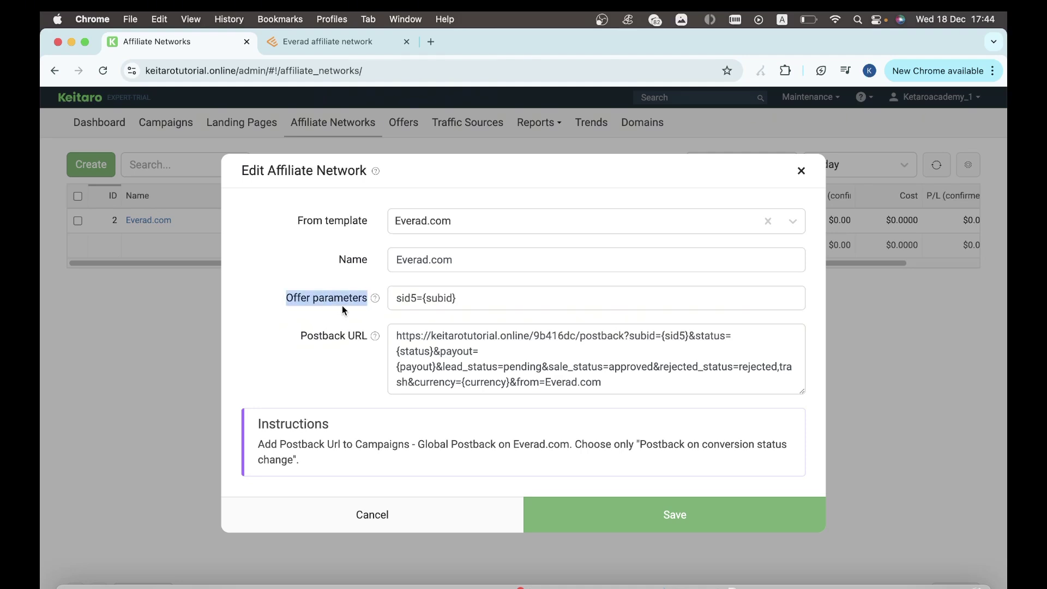
left_click(459, 299)
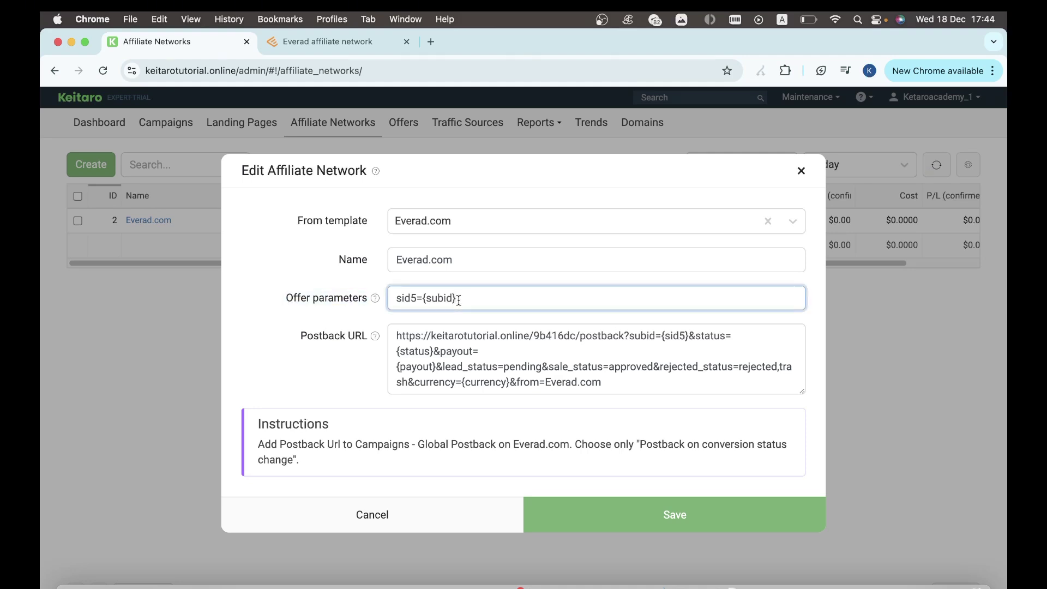
left_click_drag(459, 298, 395, 302)
left_click(414, 296)
left_click(330, 339)
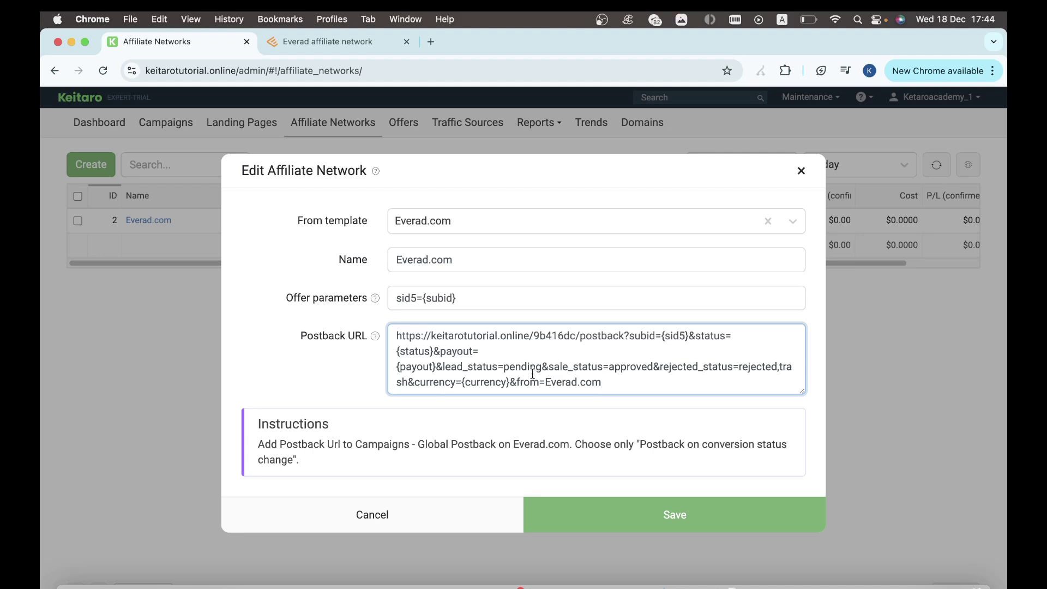
triple_click(517, 360)
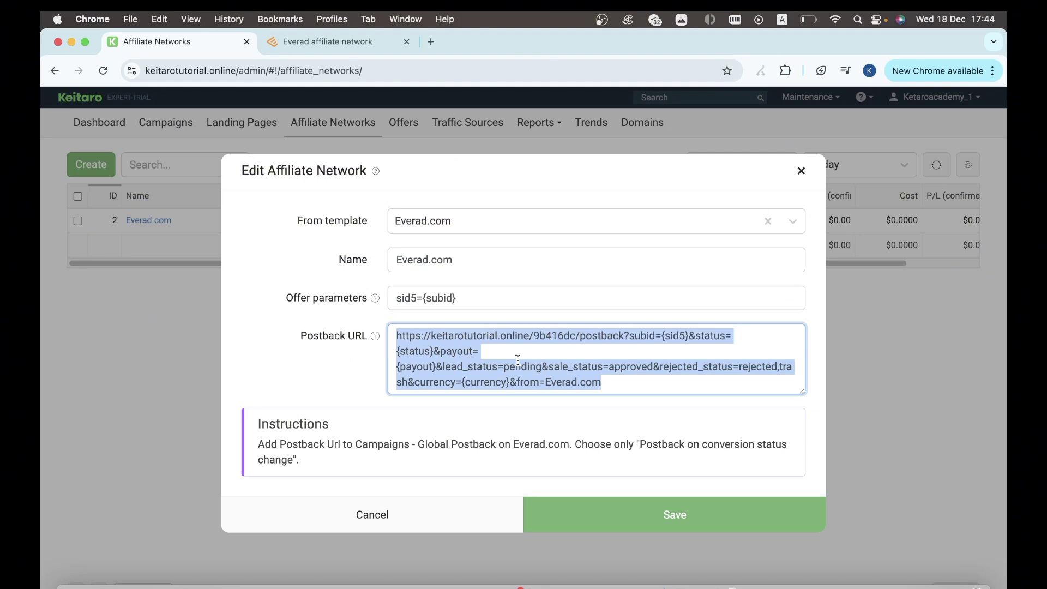
key("BackSpace")
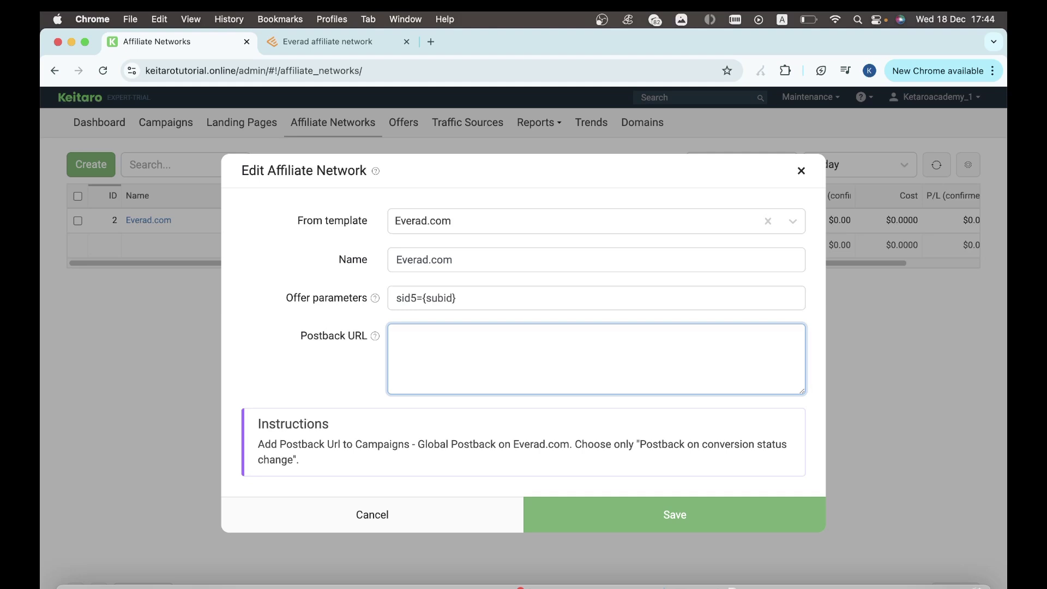
key("super+z")
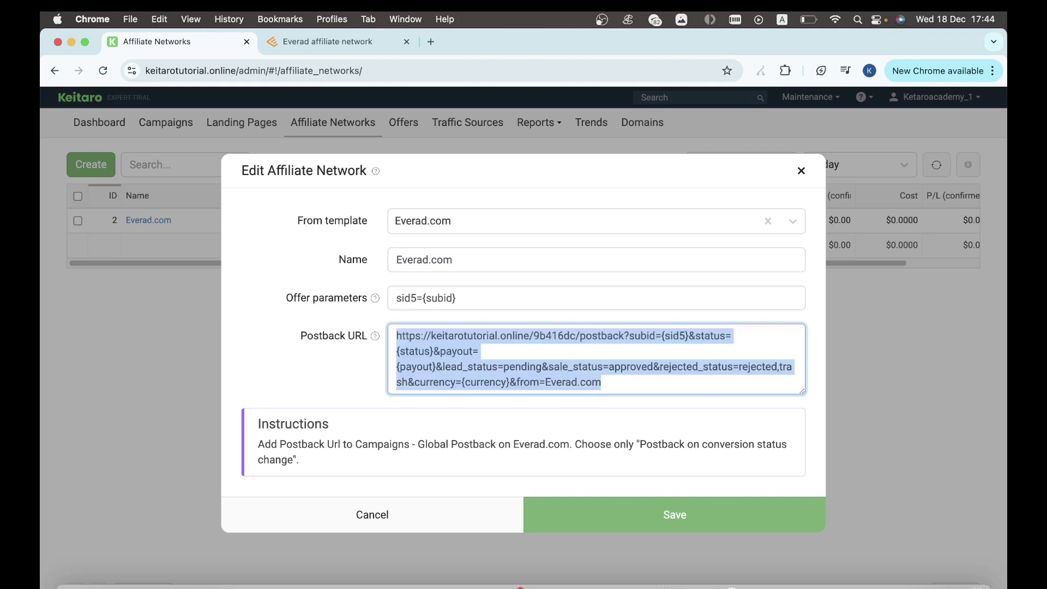
- Try replacing the sid5 parameter name with ada in the Everad.com offer parameters
left_click(574, 295)
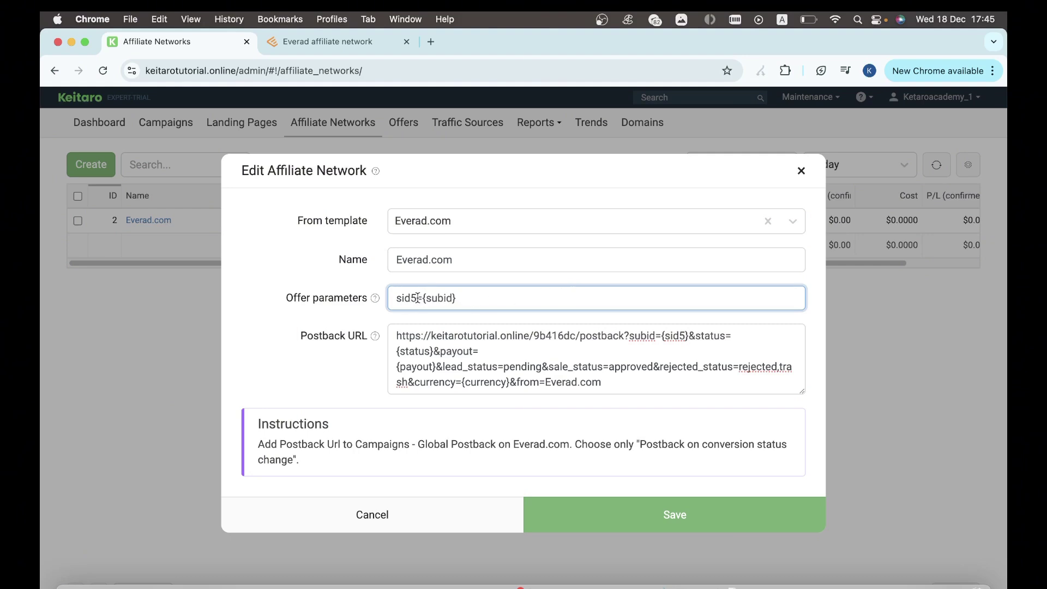
left_click_drag(415, 298, 391, 300)
type("ada")
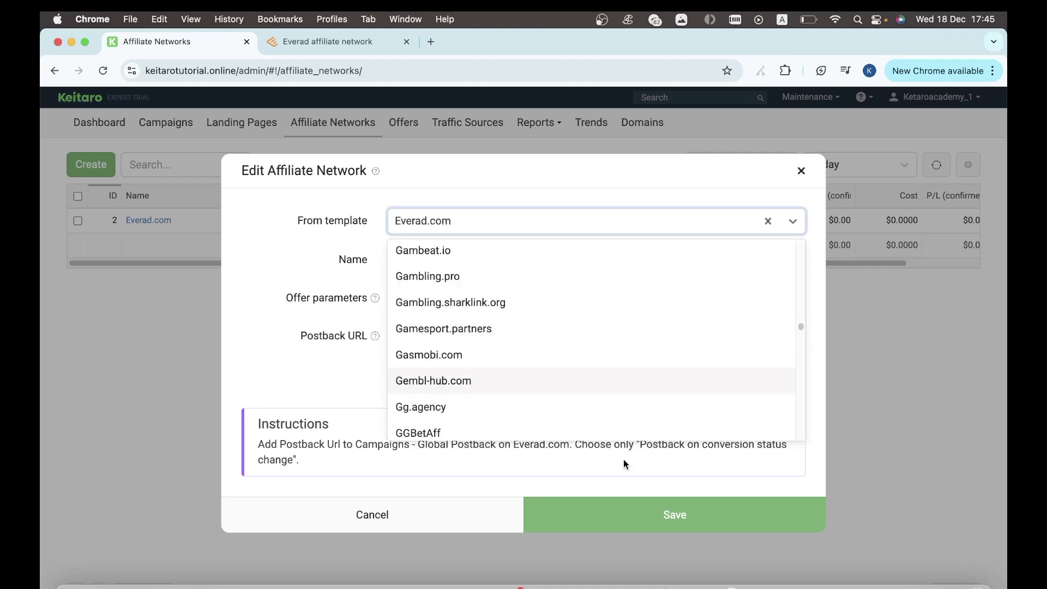
- Copy the Everad.com postback URL and enter it in the global postback settings of the Everad dashboard
left_click(339, 374)
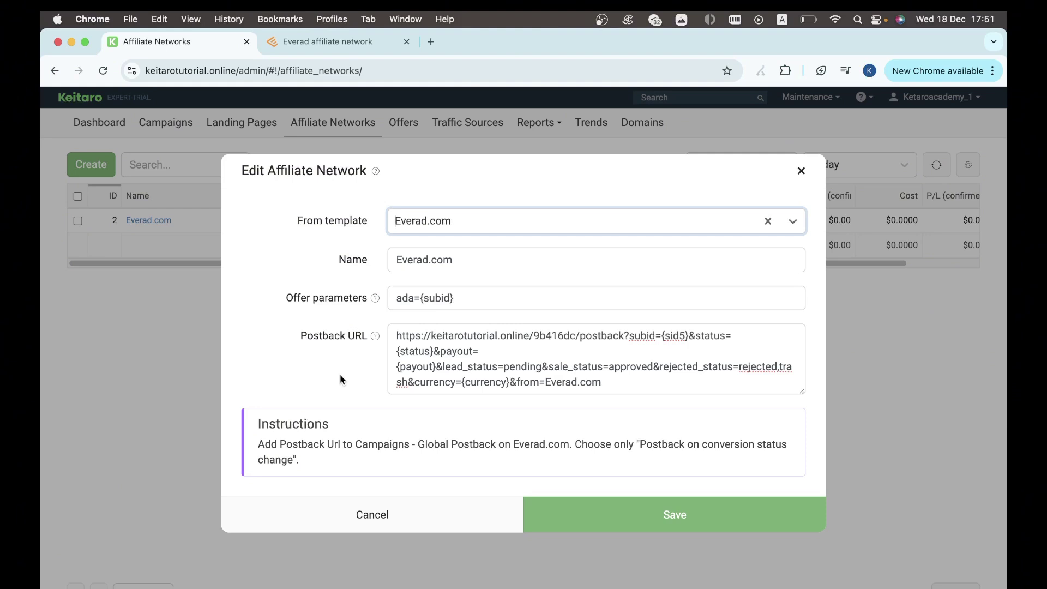
left_click(502, 356)
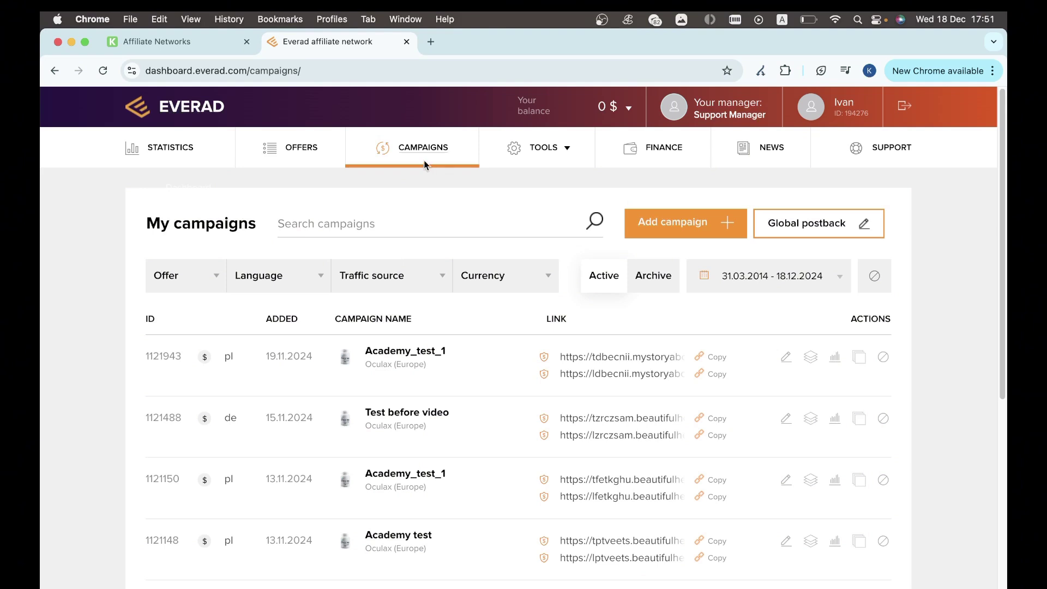
left_click(841, 236)
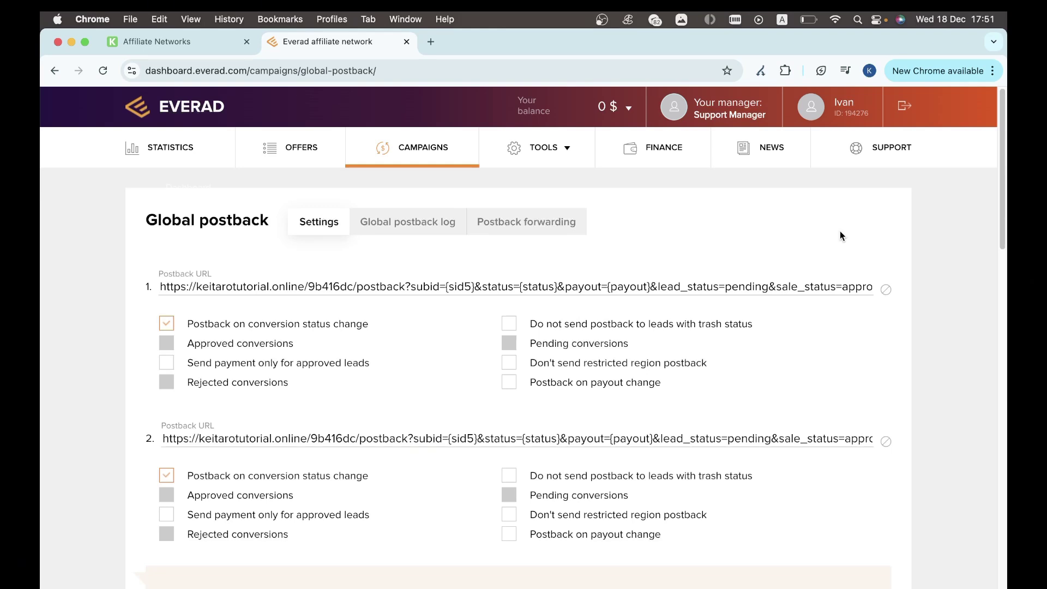
triple_click(489, 281)
left_click(360, 432)
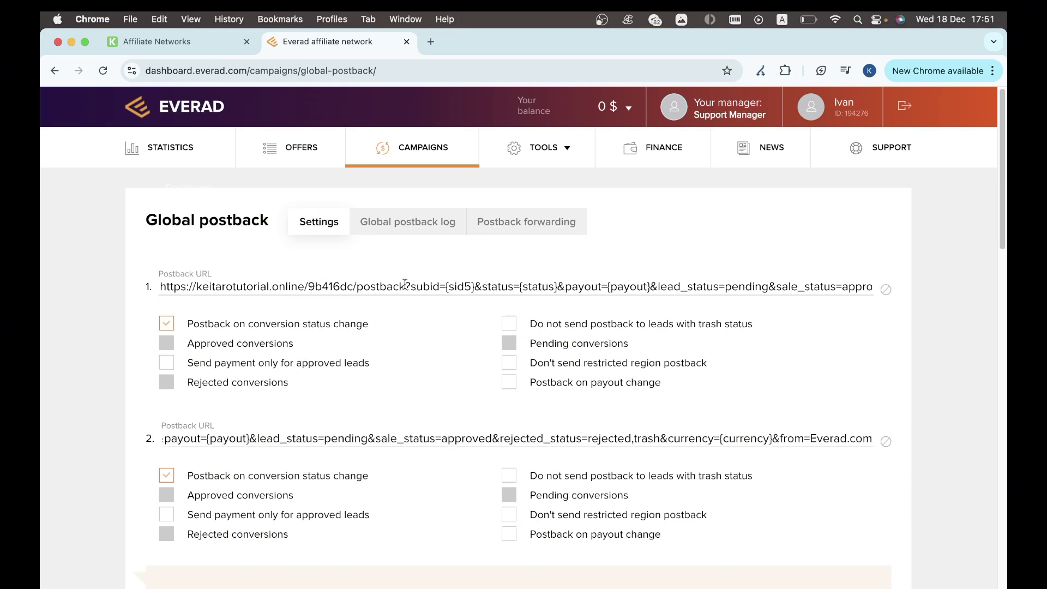
- Check the subid parameter in the first global postback URL and save the global postback settings
left_click(439, 286)
left_click_drag(440, 287, 413, 290)
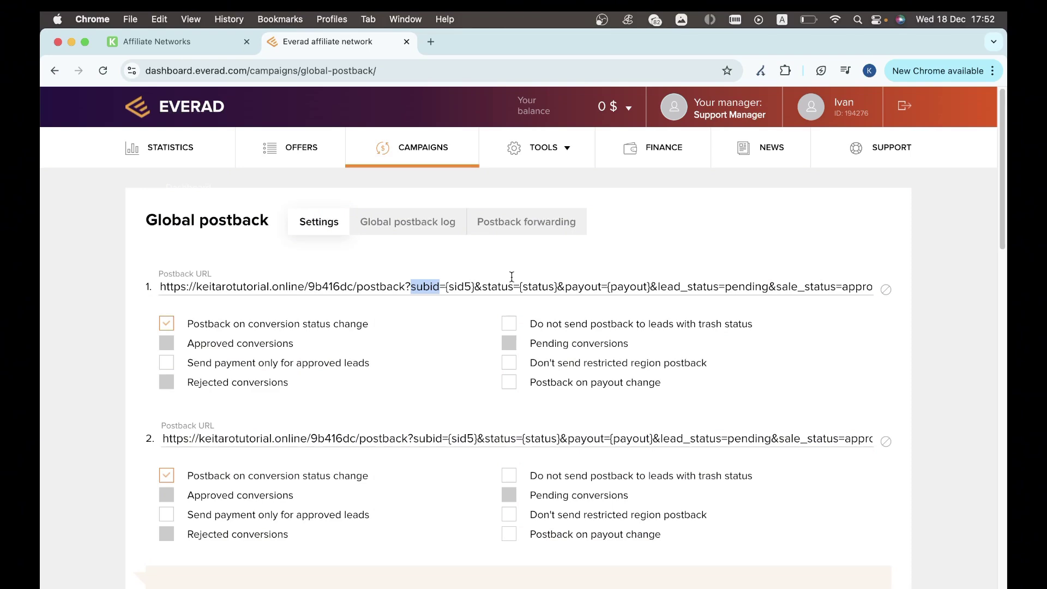
scroll(600, 245, "down", 20)
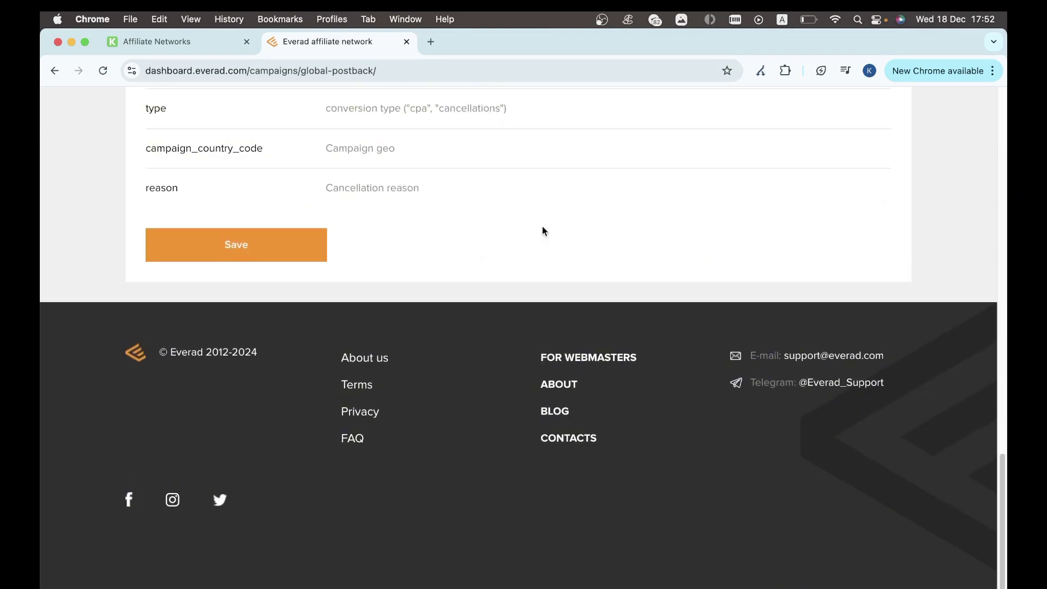
left_click(233, 256)
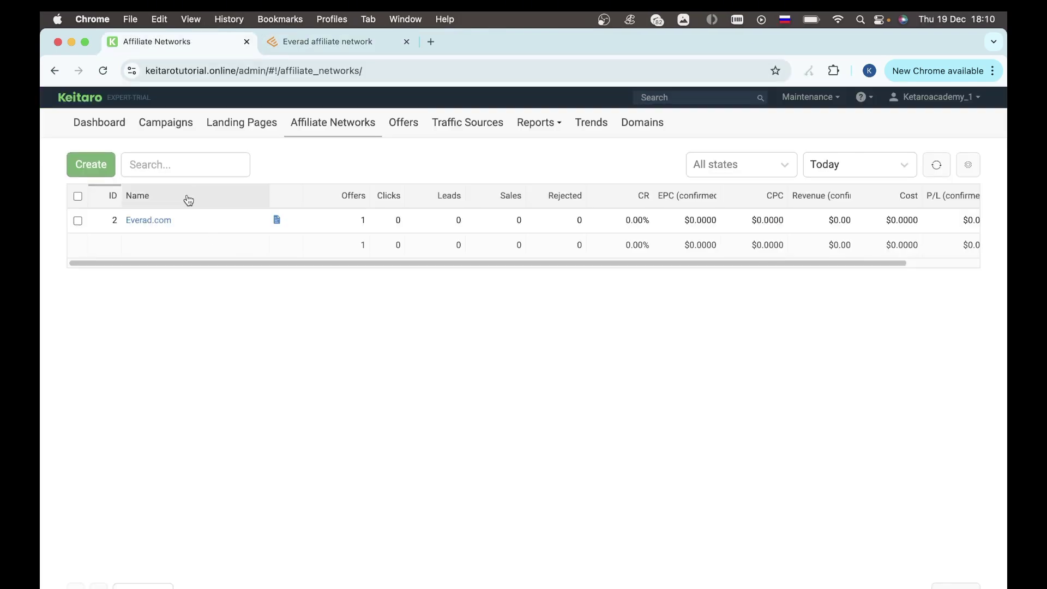
- Copy the Everad test campaign's link in Keitaro and load it in a new browser tab
left_click(161, 126)
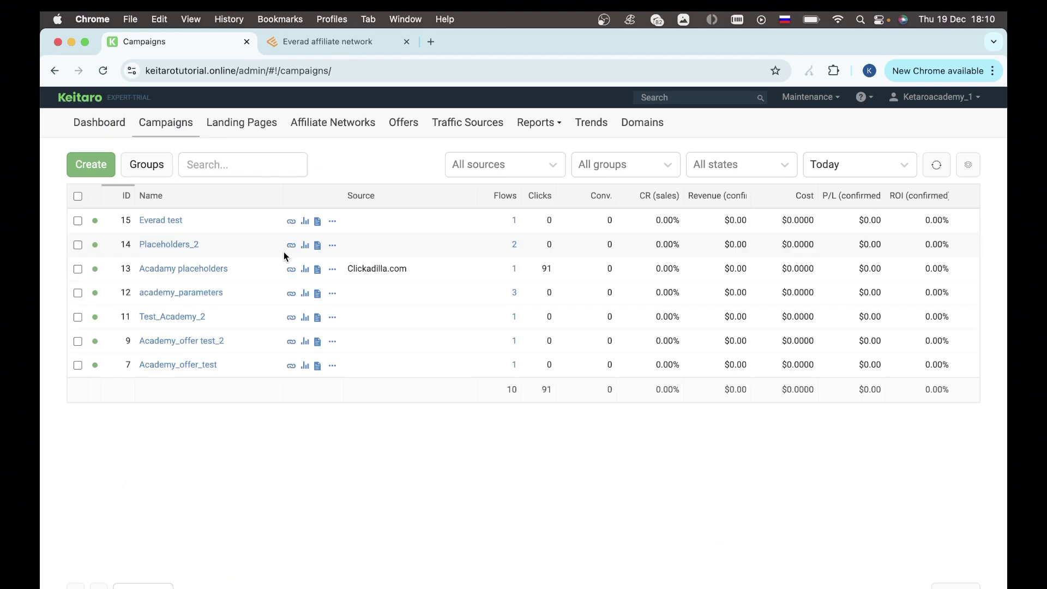
left_click(161, 220)
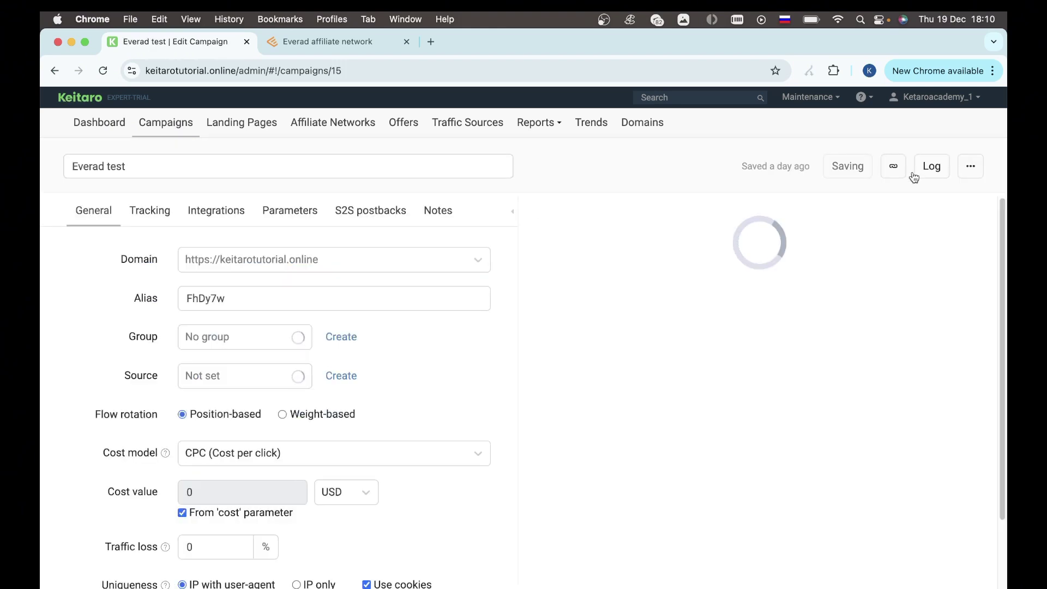
left_click(894, 167)
left_click(432, 40)
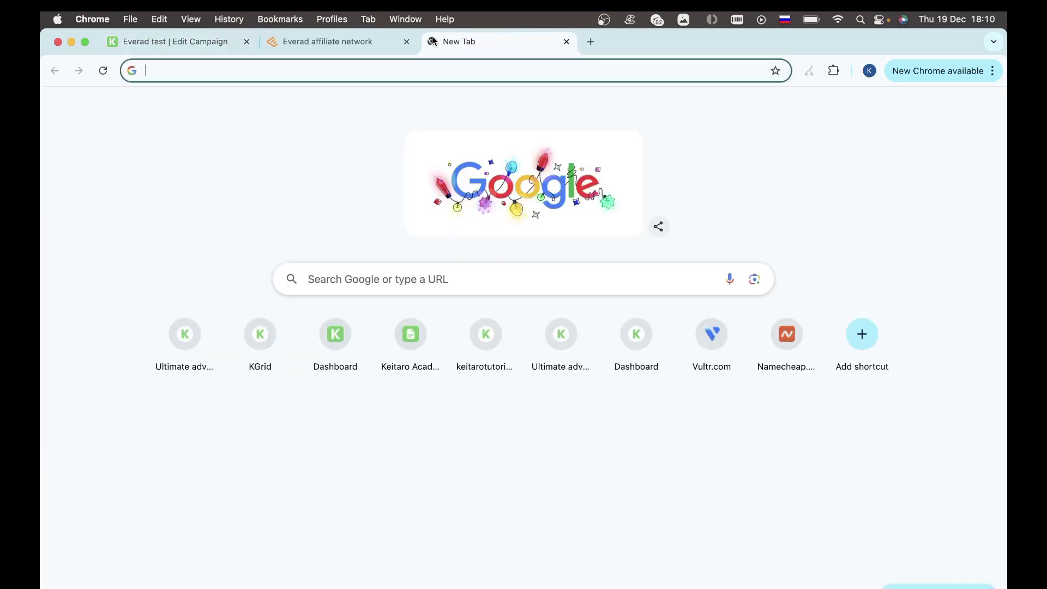
key("super+v")
key("Return")
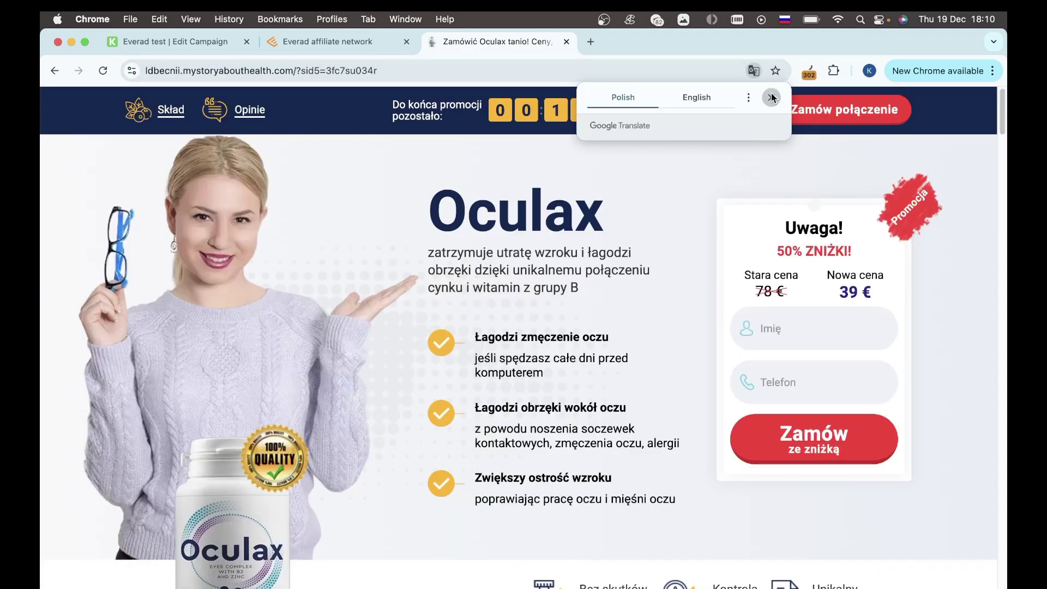
left_click(771, 97)
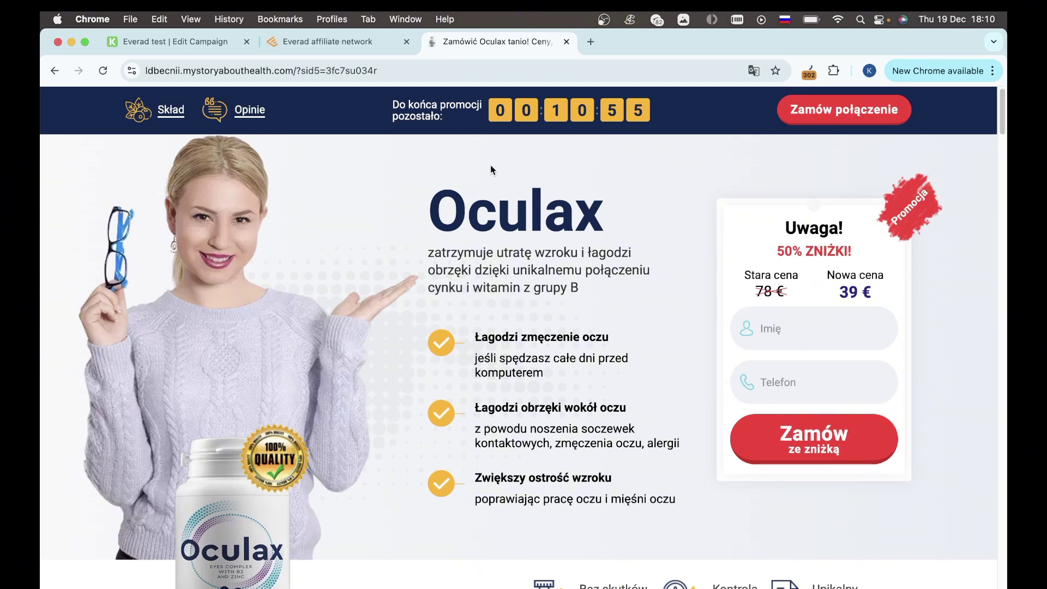
- Examine the sid5 parameter and its value in the Oculax landing page's URL
left_click(406, 70)
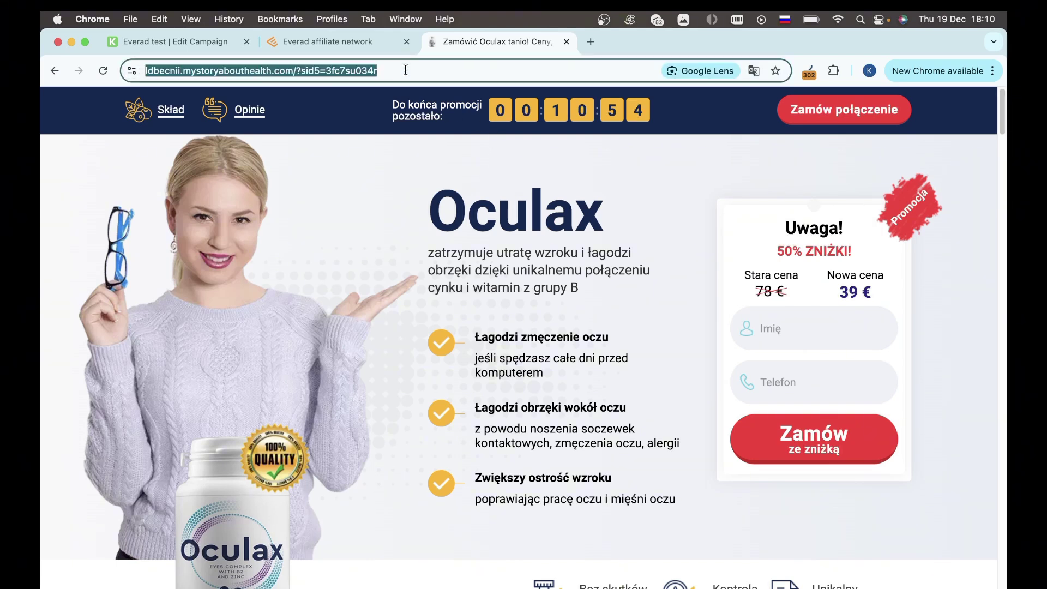
left_click(320, 75)
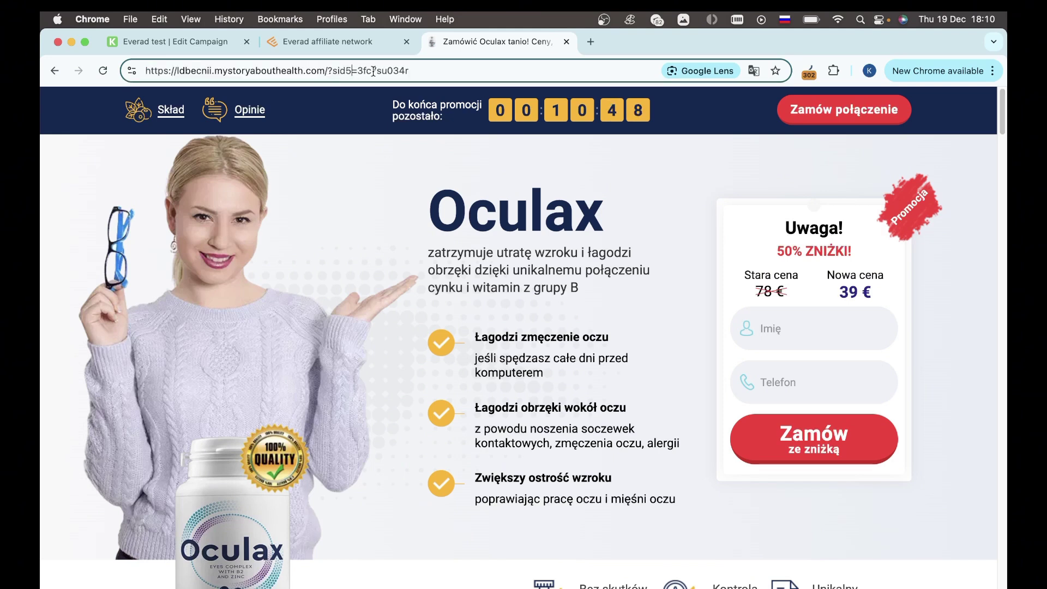
left_click(420, 74)
key("shift+Left")
key("shift+Left")
key("shift+Left")
key("shift+Left")
key("shift+Left")
key("shift+Left")
key("shift+Left")
key("shift+Left")
key("shift+Left")
key("shift+Left")
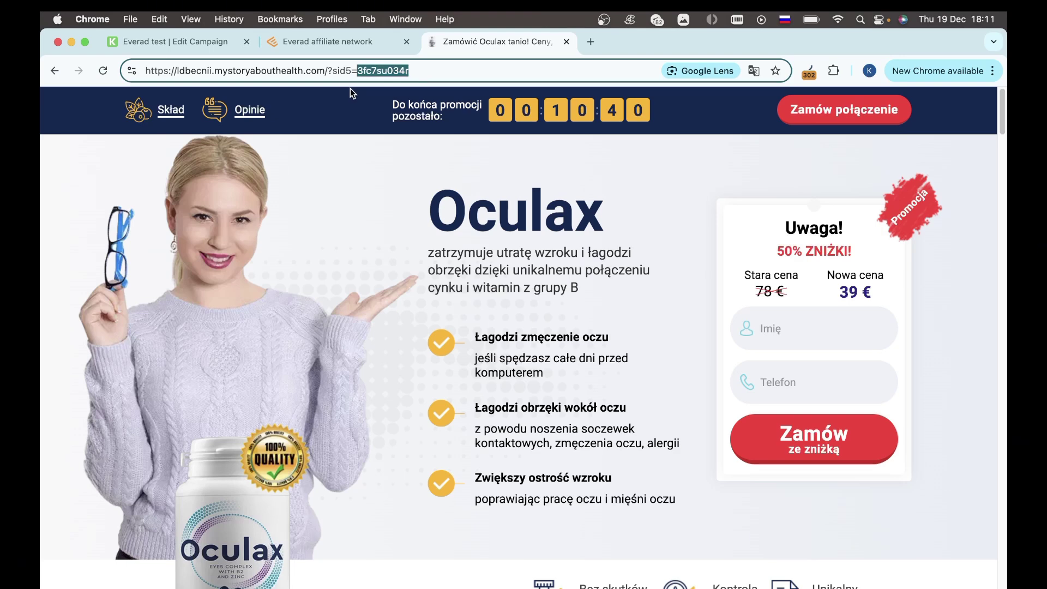
- Reload the Everad test campaign's traffic log and compare the click's SubID with the landing page's sid5 value
left_click(175, 43)
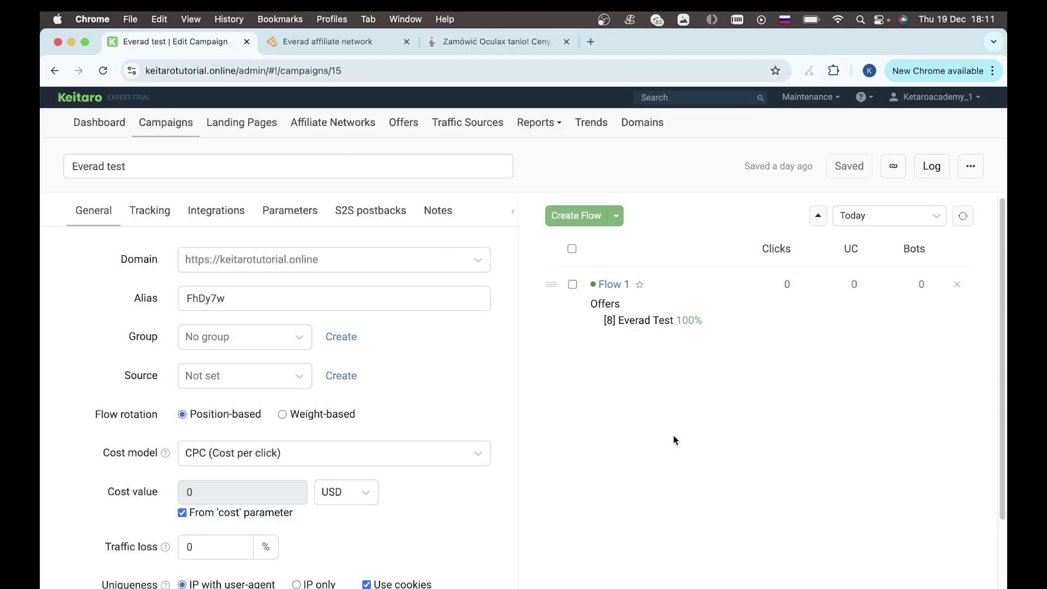
left_click(930, 167)
left_click(789, 206)
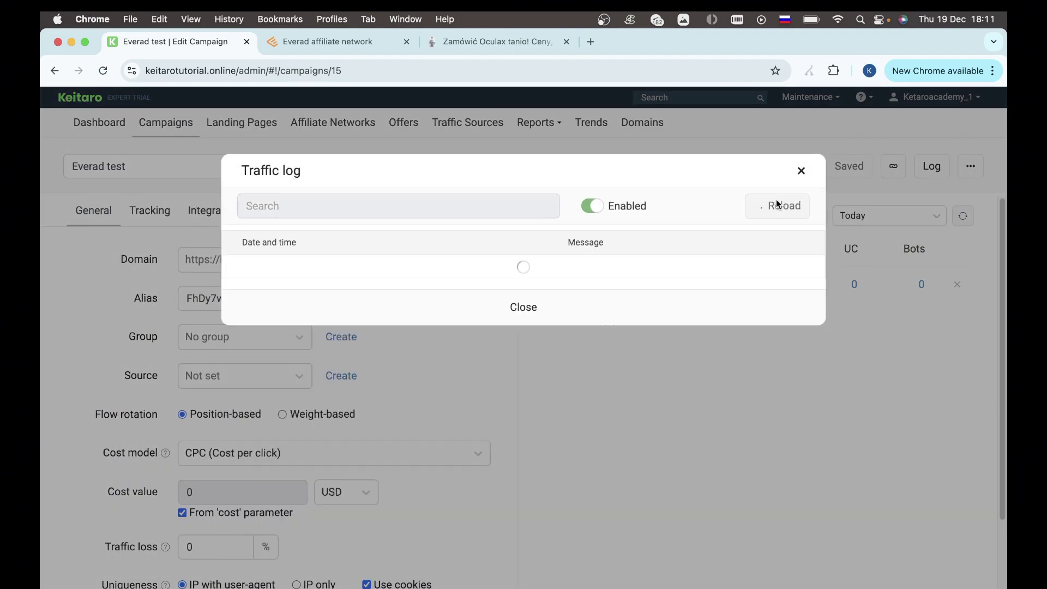
scroll(375, 436, "down", 1)
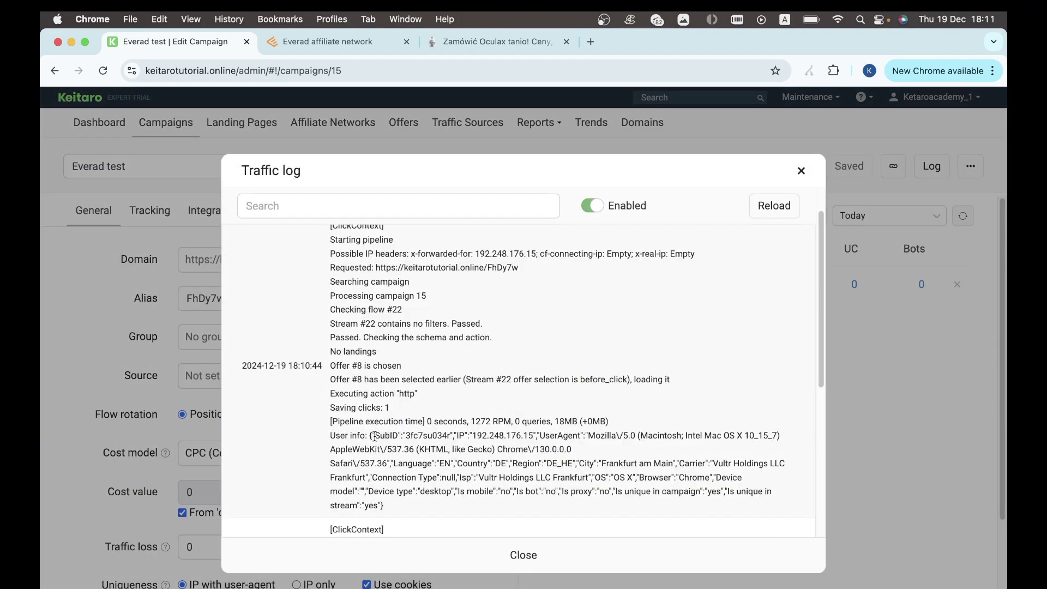
left_click_drag(375, 437, 452, 431)
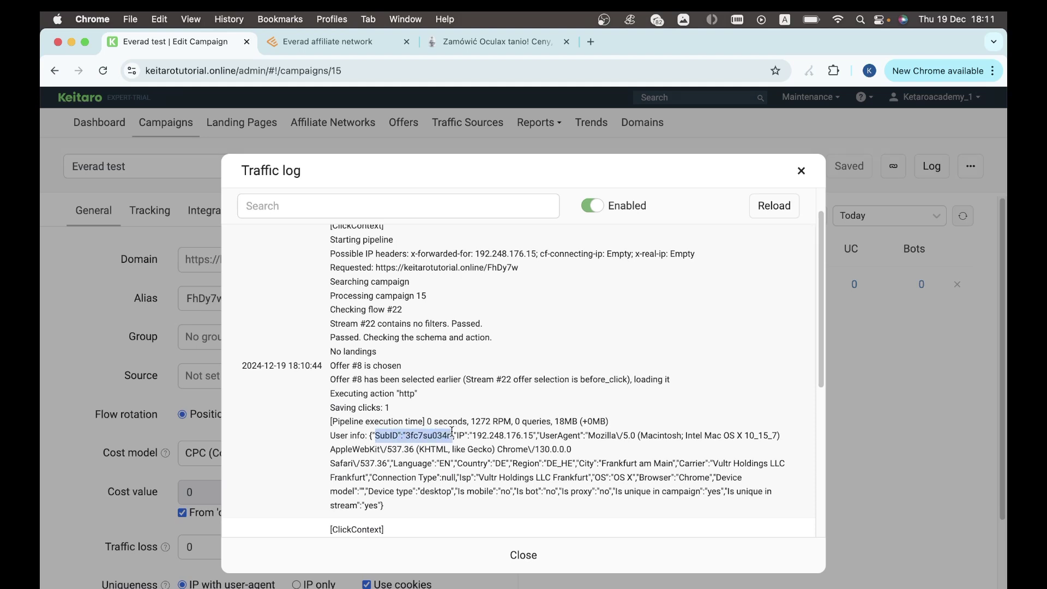
left_click(457, 44)
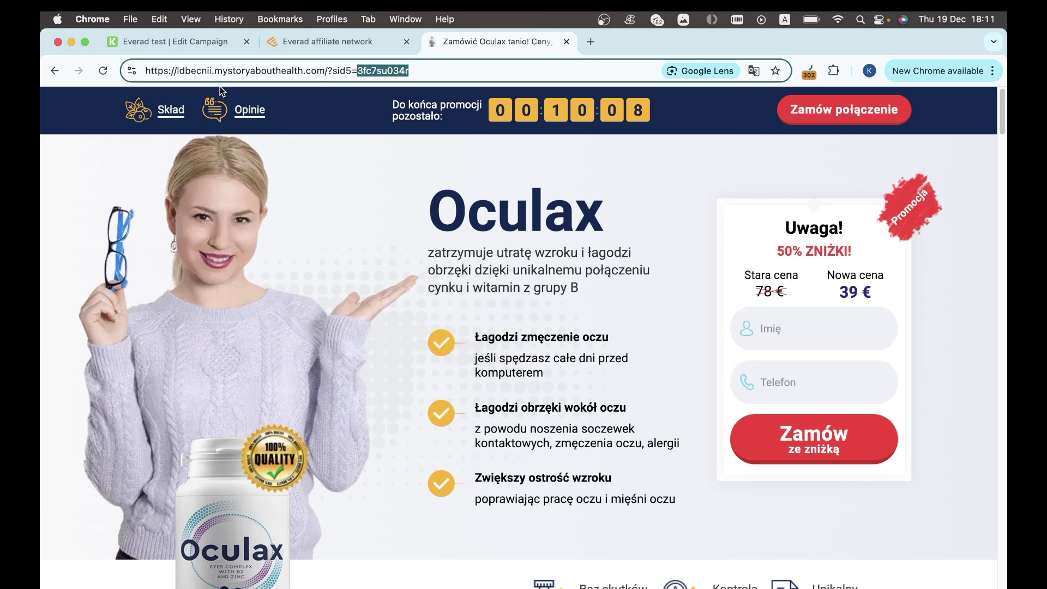
left_click(205, 44)
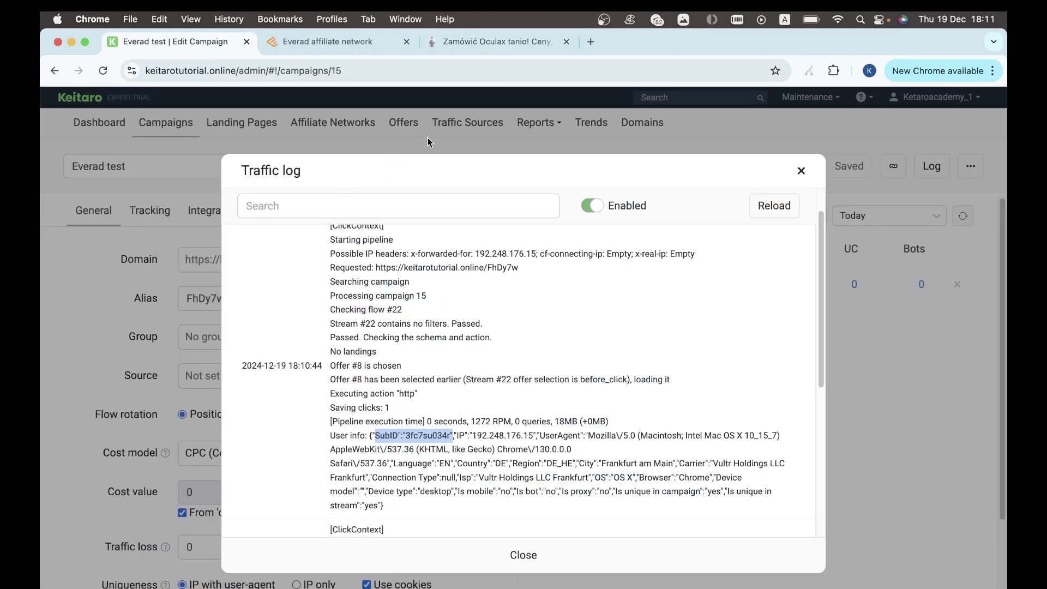
- Submit a test order on the Oculax landing page with a test name and phone number
left_click(446, 43)
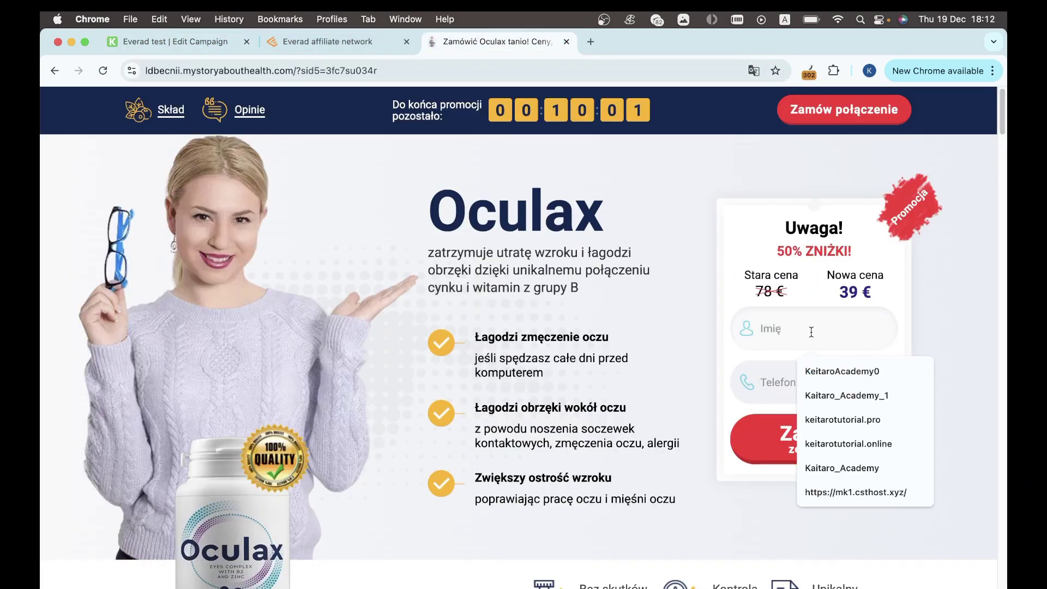
left_click(843, 401)
left_click(811, 443)
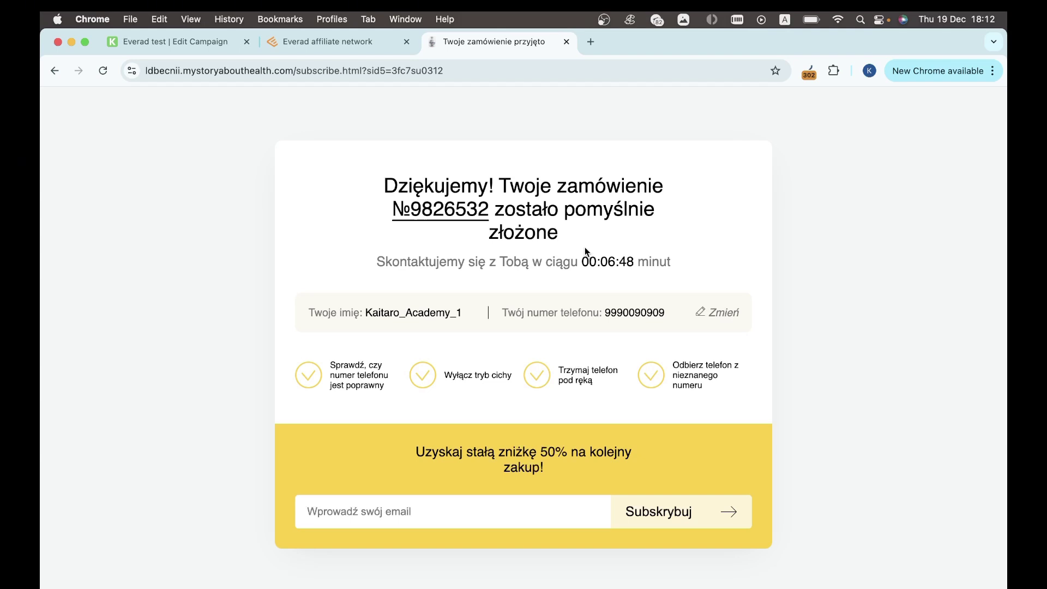
- Open Keitaro's received postbacks log, reload it and examine the entries for the test order's subid
left_click(169, 41)
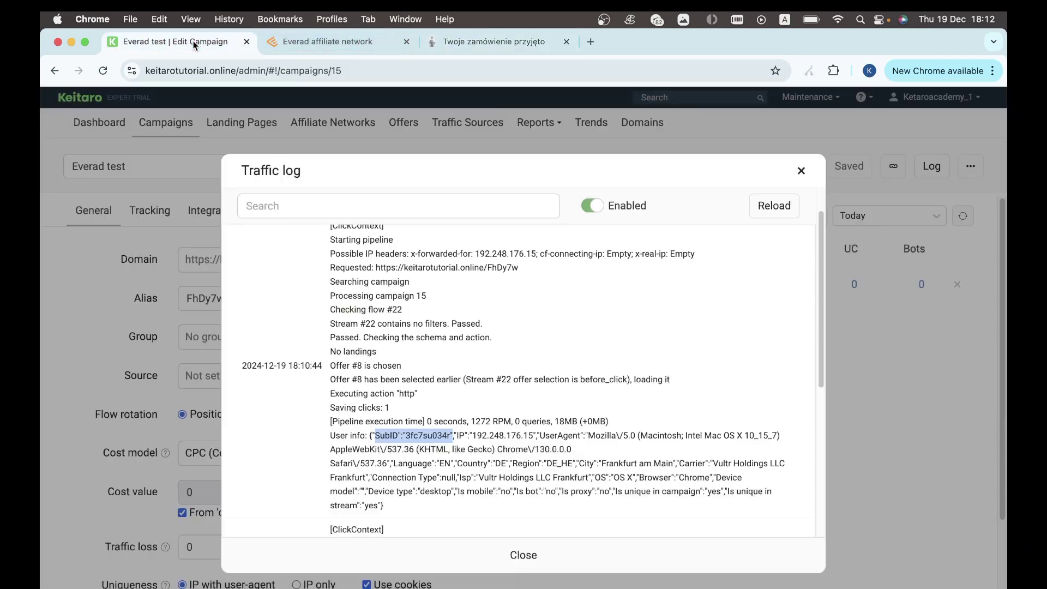
left_click(753, 130)
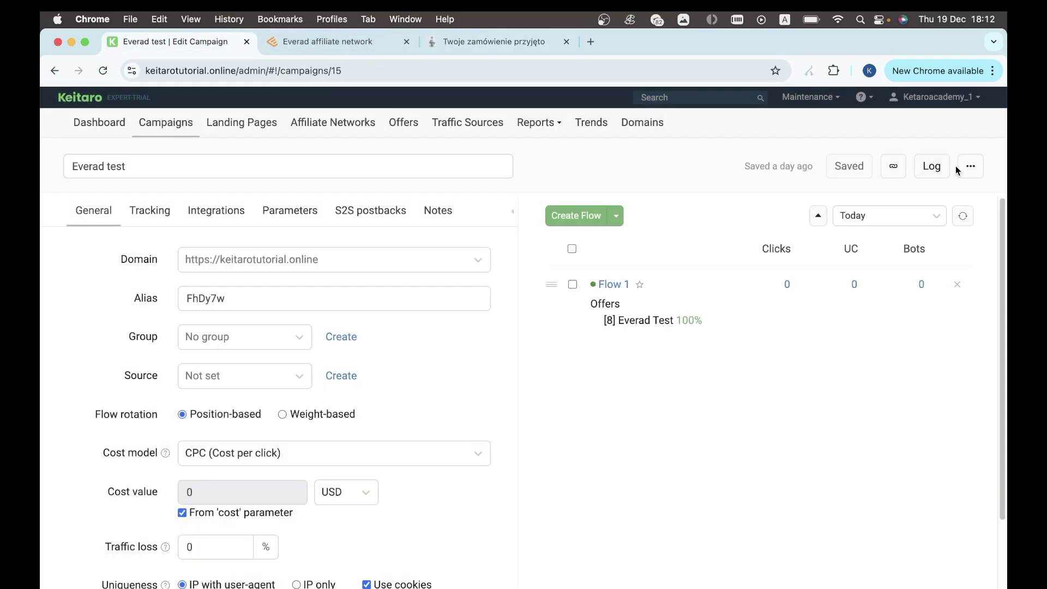
left_click(811, 96)
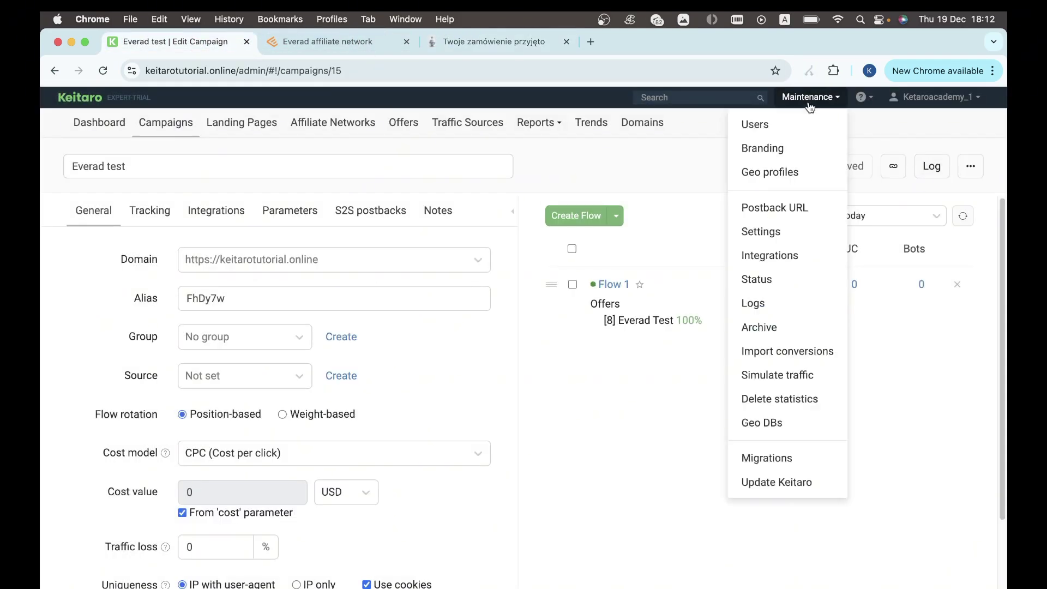
left_click(803, 208)
left_click(804, 204)
left_click(775, 303)
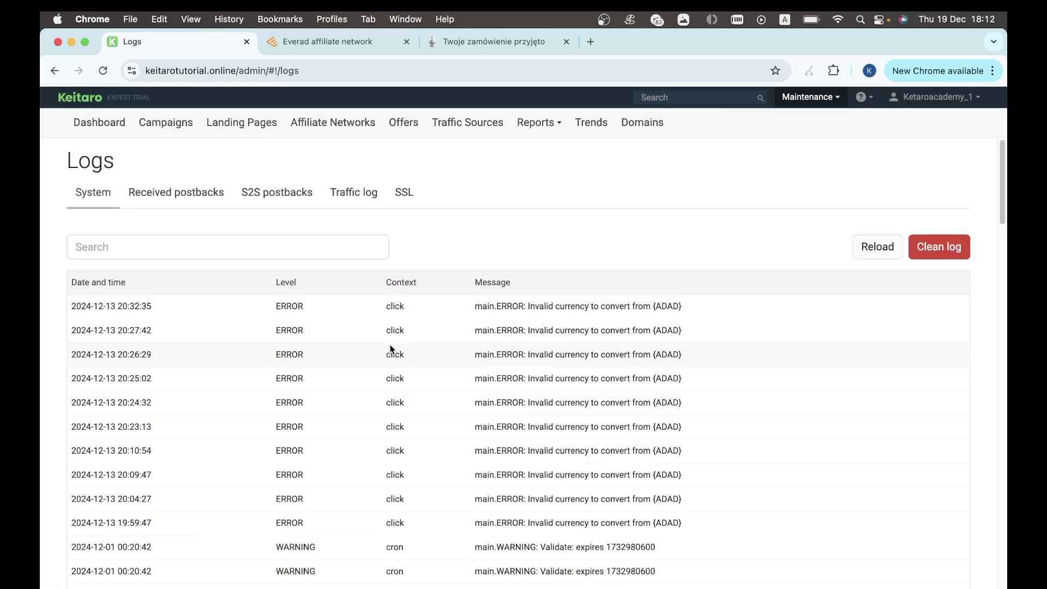
left_click(187, 198)
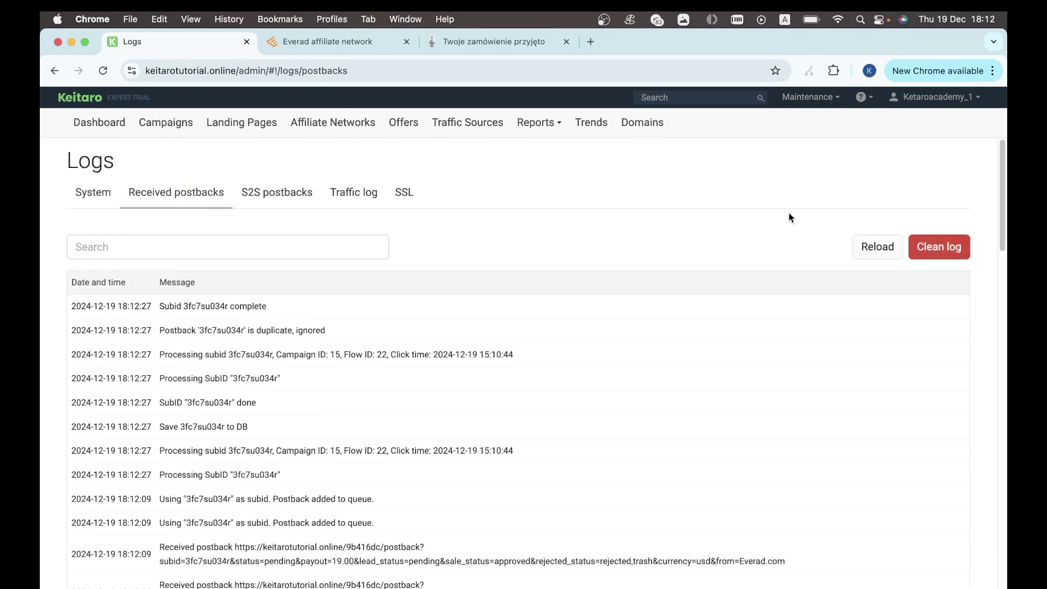
left_click(876, 250)
left_click_drag(67, 306, 160, 313)
left_click(270, 313)
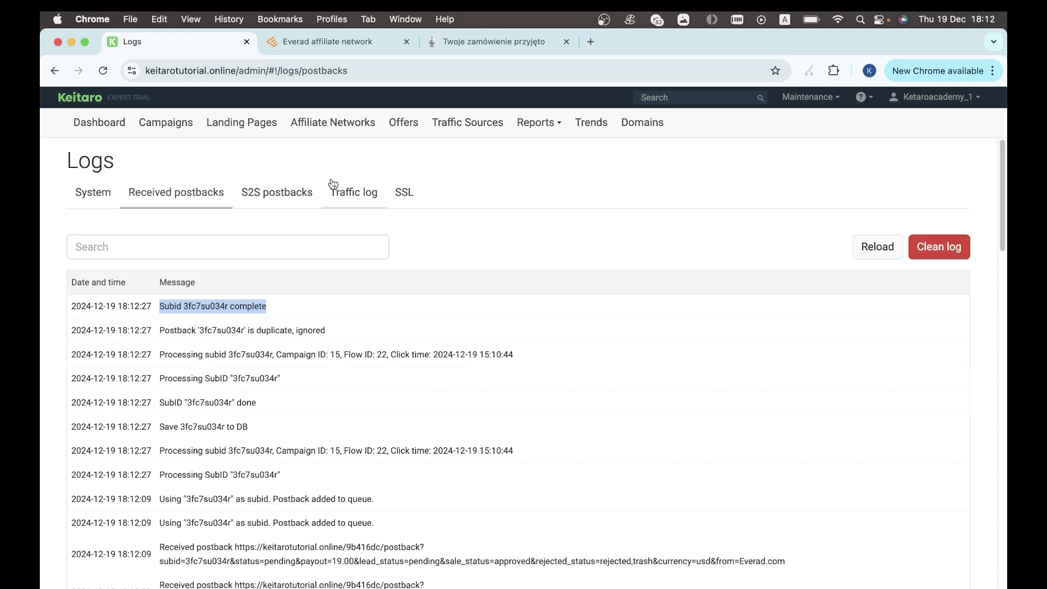
- Open the Conversions report and examine the test order's subid, status, original status and revenue
left_click(550, 126)
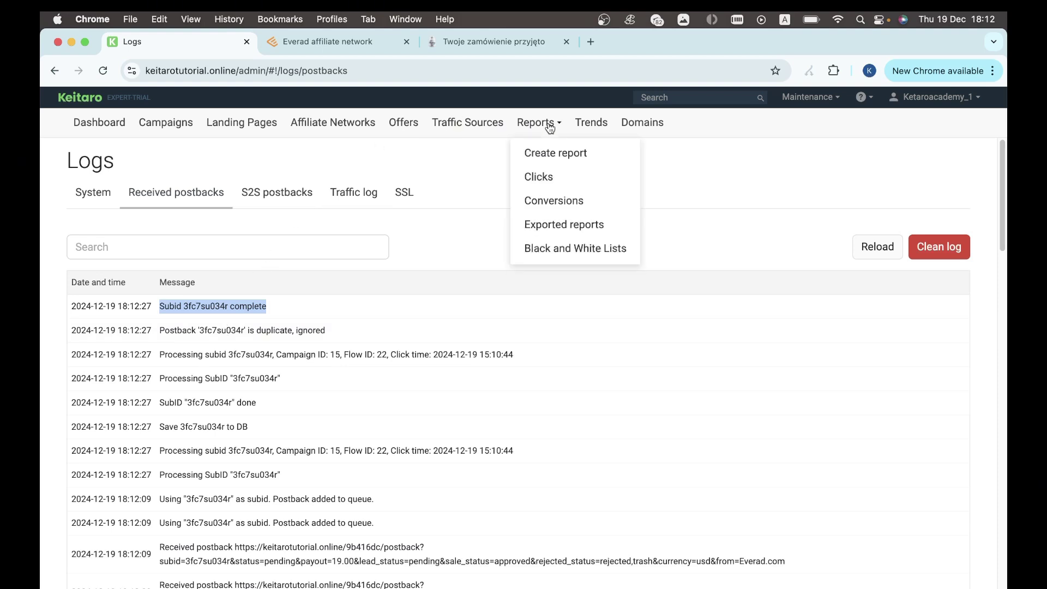
left_click(557, 199)
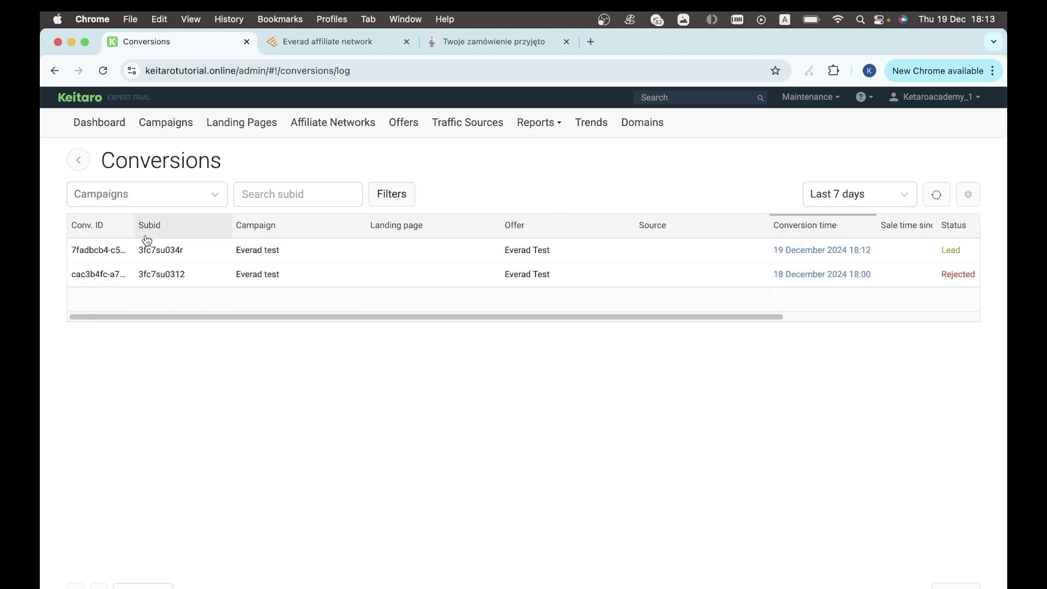
scroll(424, 256, "right", 5)
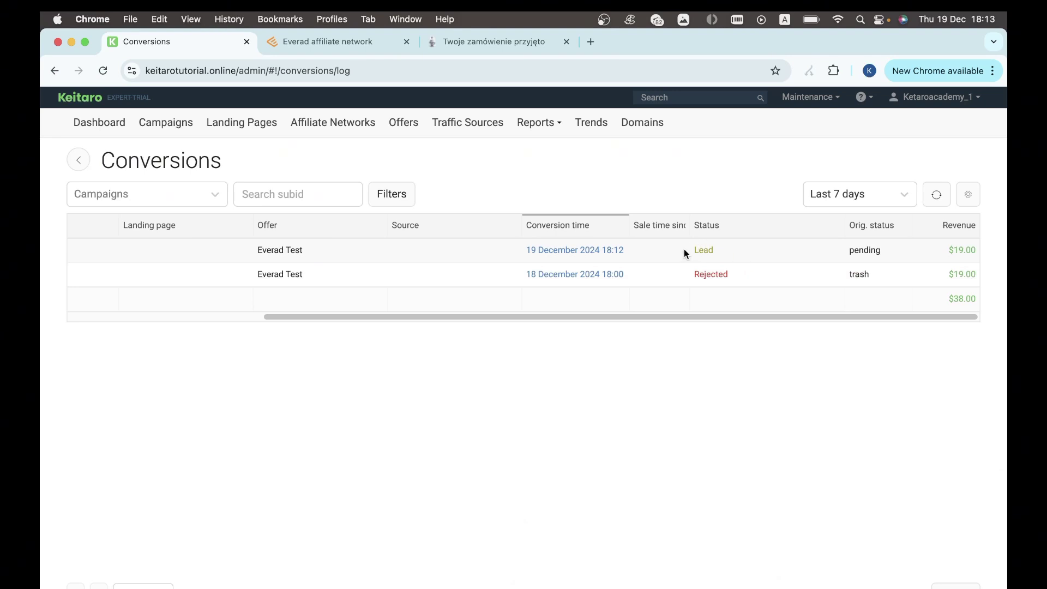
scroll(684, 248, "left", 5)
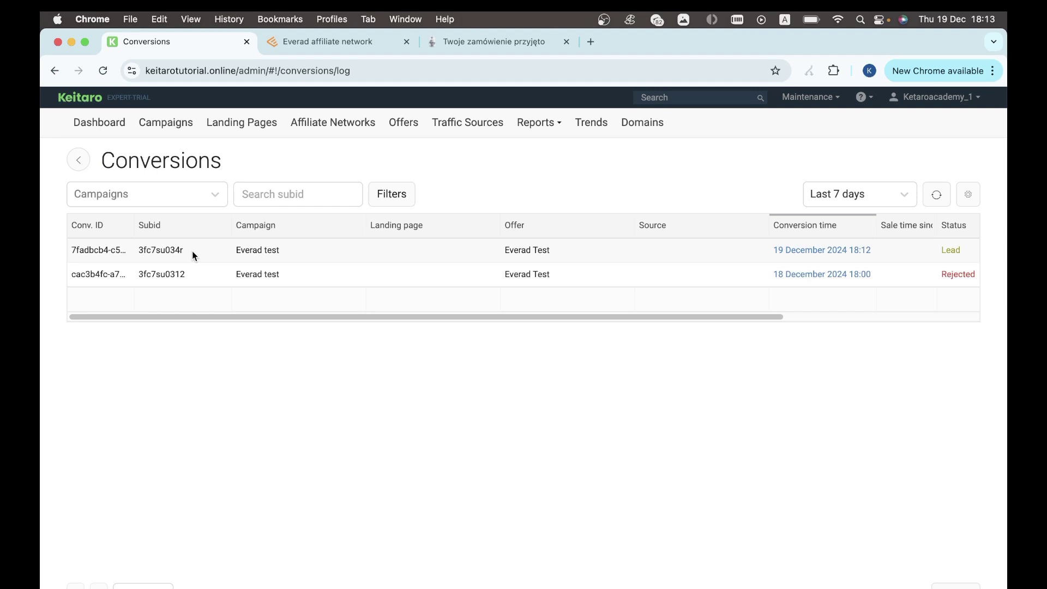
left_click_drag(192, 251, 134, 250)
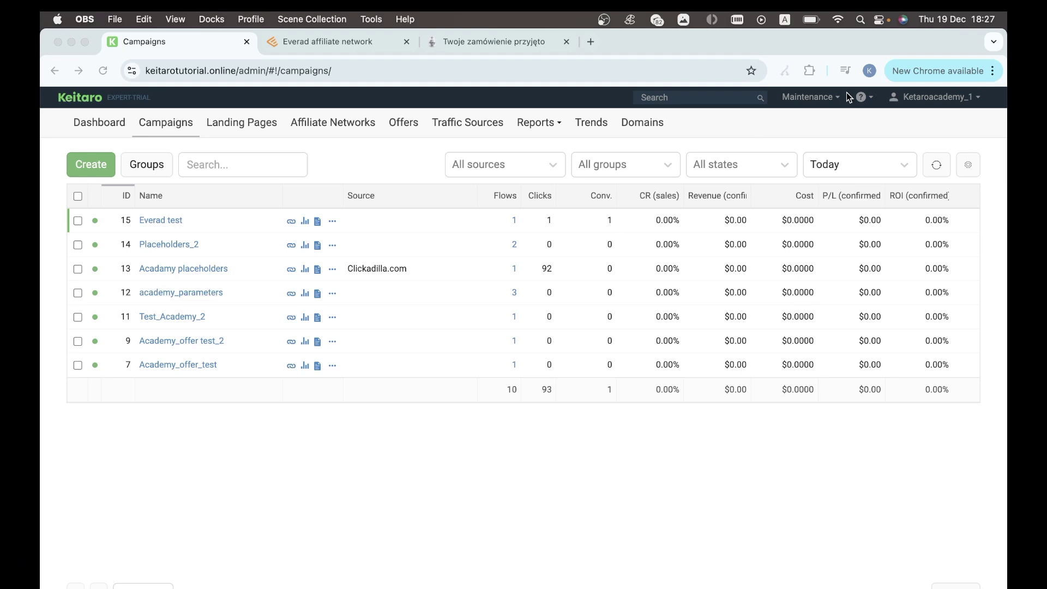
- Open the received postbacks log from Keitaro's logs and examine its newest entry
left_click(814, 94)
left_click(807, 98)
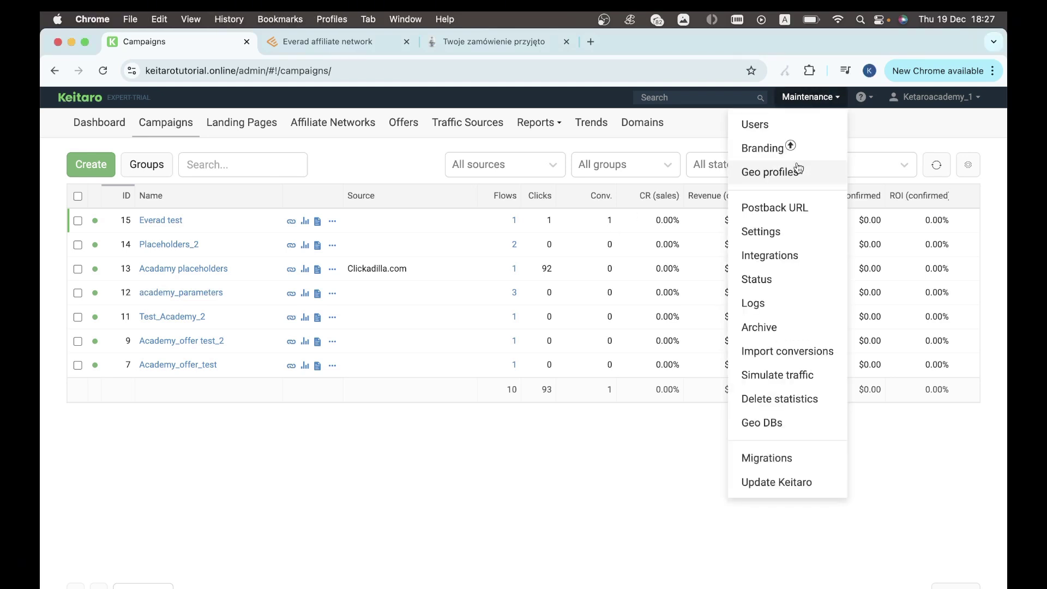
left_click(797, 304)
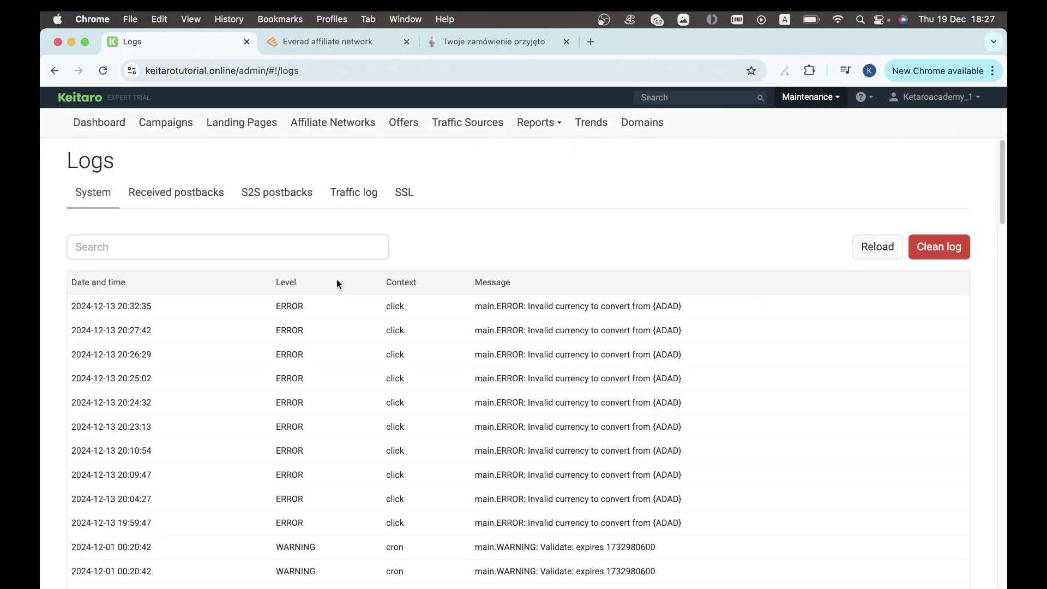
left_click(158, 196)
left_click_drag(310, 314, 155, 312)
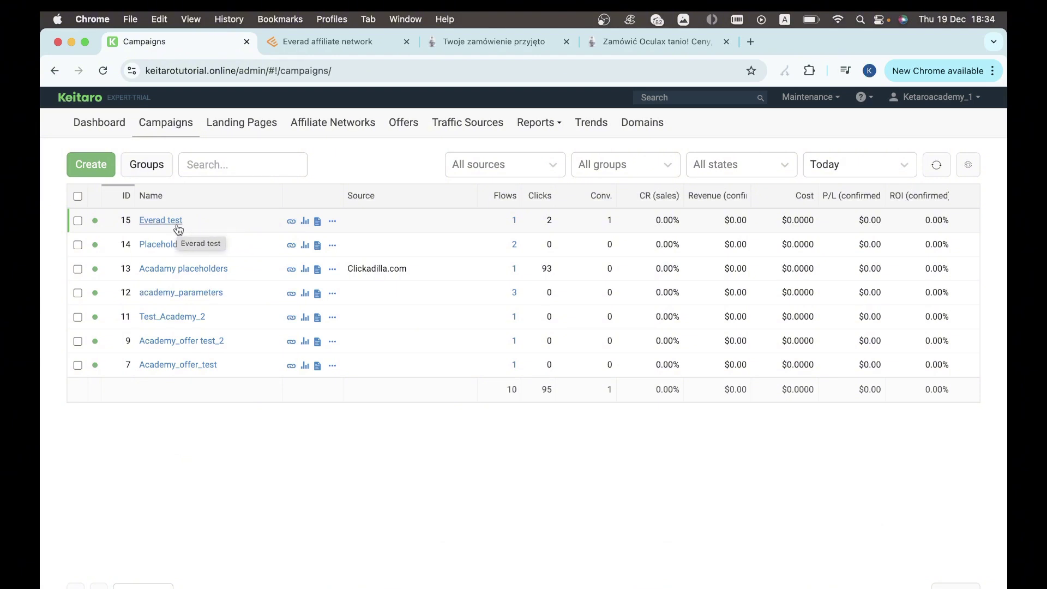
- Inspect the Everad Test offer in Flow 1 of the Everad test campaign, checking its automatically added sid5={subid} parameter, and close it unchanged
left_click(160, 221)
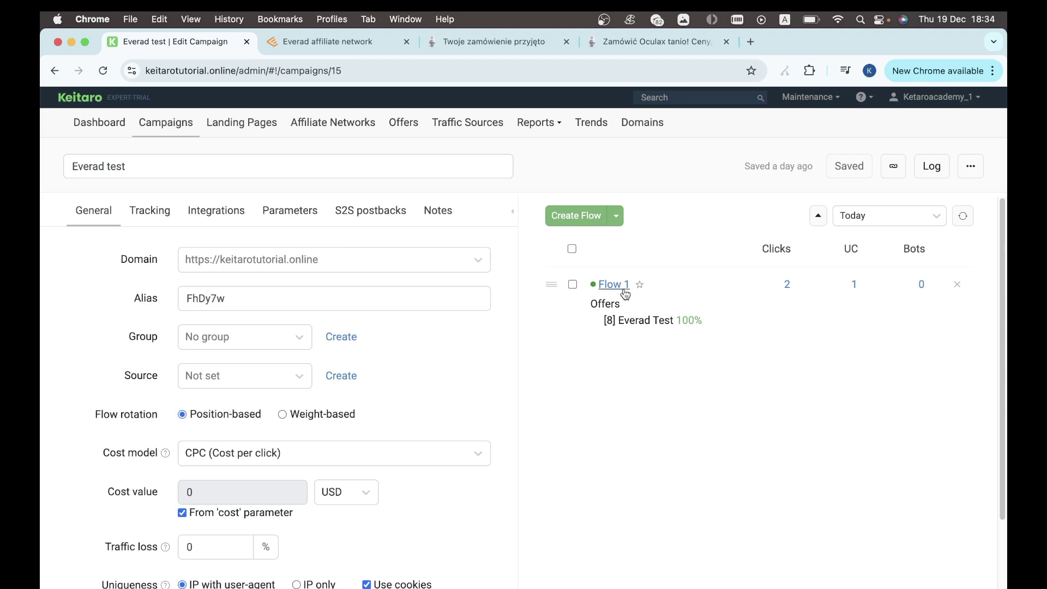
left_click(622, 290)
left_click(321, 223)
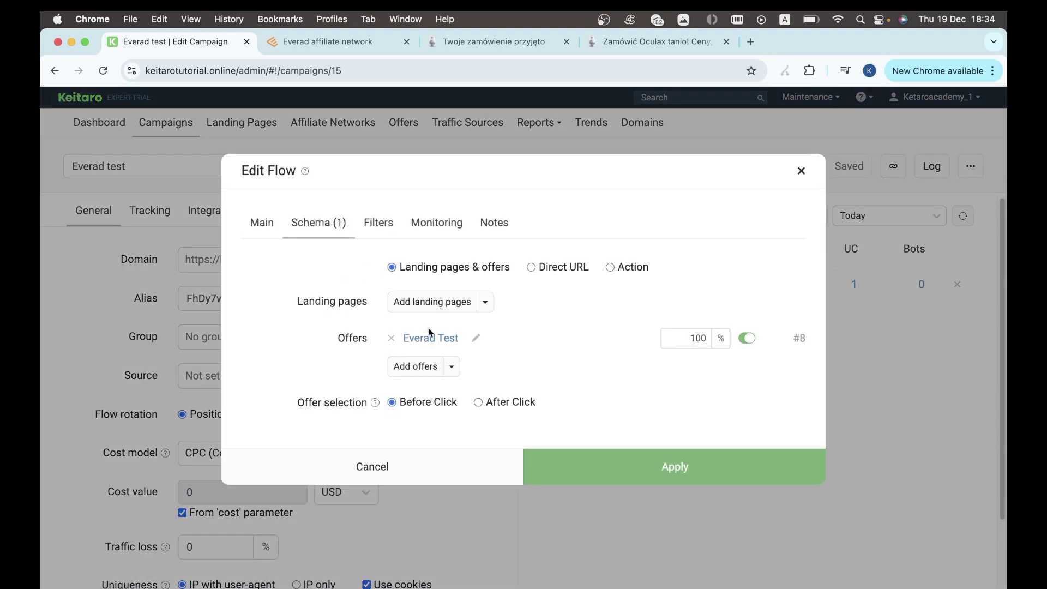
left_click(478, 339)
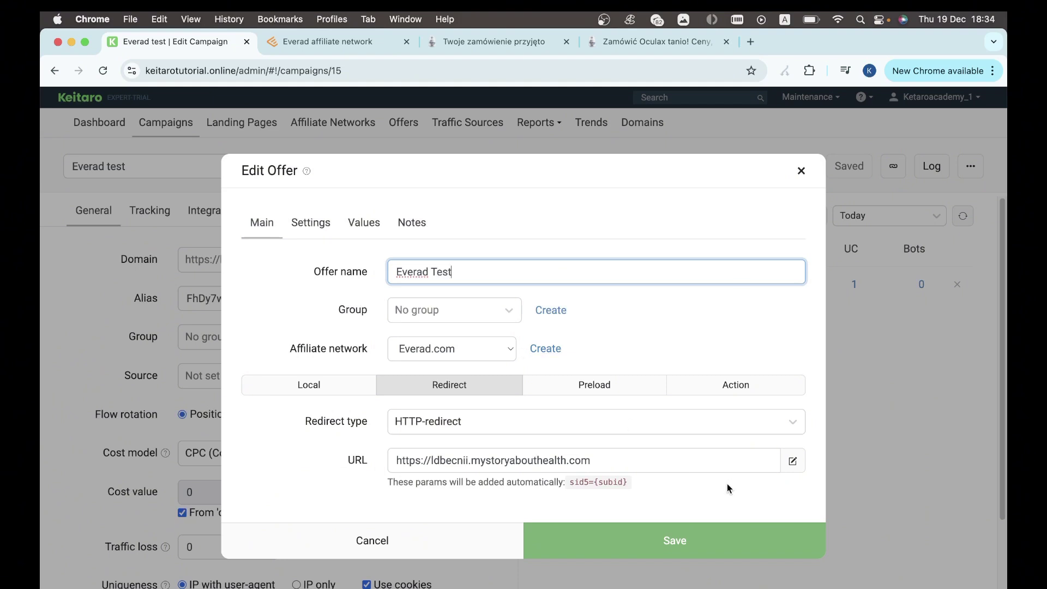
double_click(650, 494)
left_click_drag(651, 494, 558, 486)
left_click(558, 486)
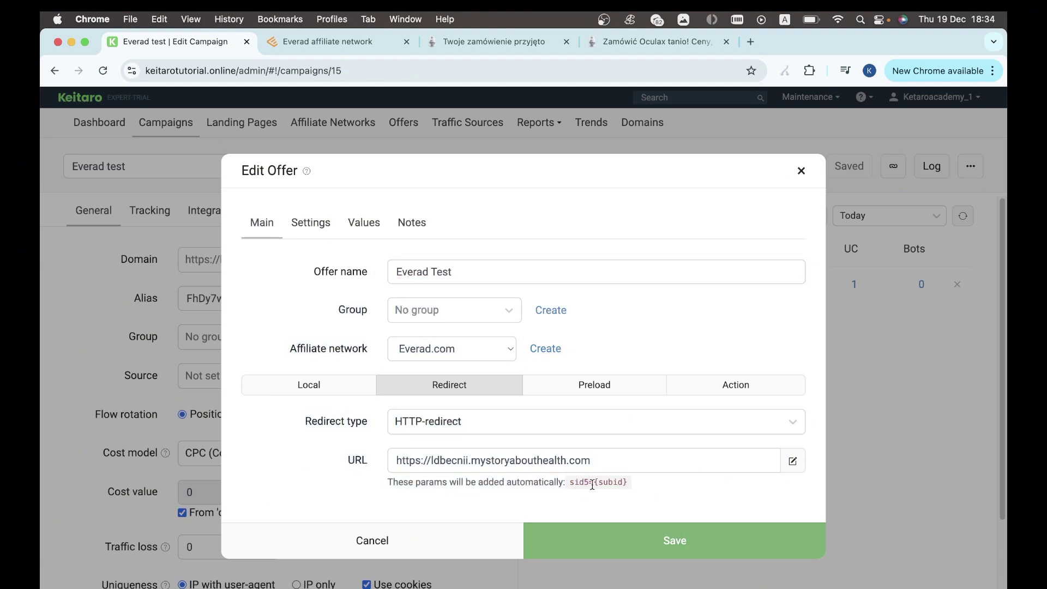
left_click_drag(623, 483, 625, 490)
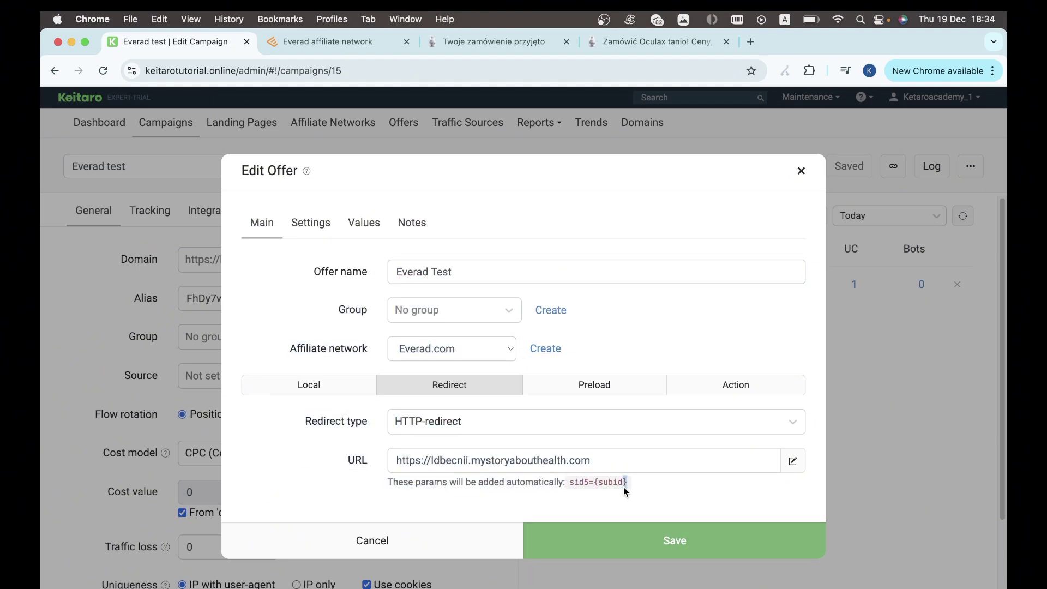
left_click(801, 170)
left_click(801, 171)
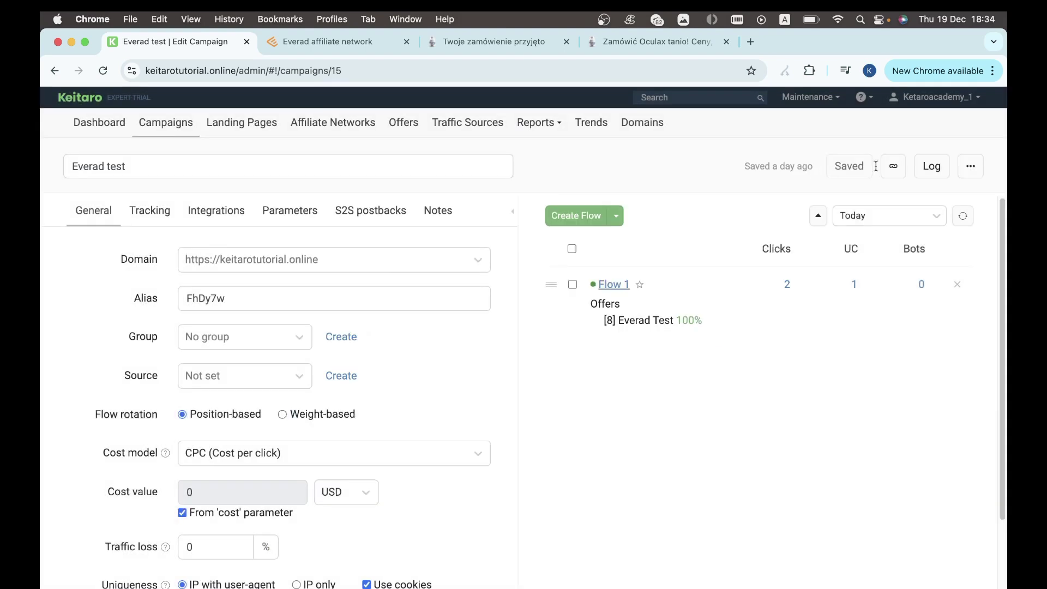
- Copy the Everad test campaign's link and open it in a new browser tab
left_click(893, 166)
left_click(753, 45)
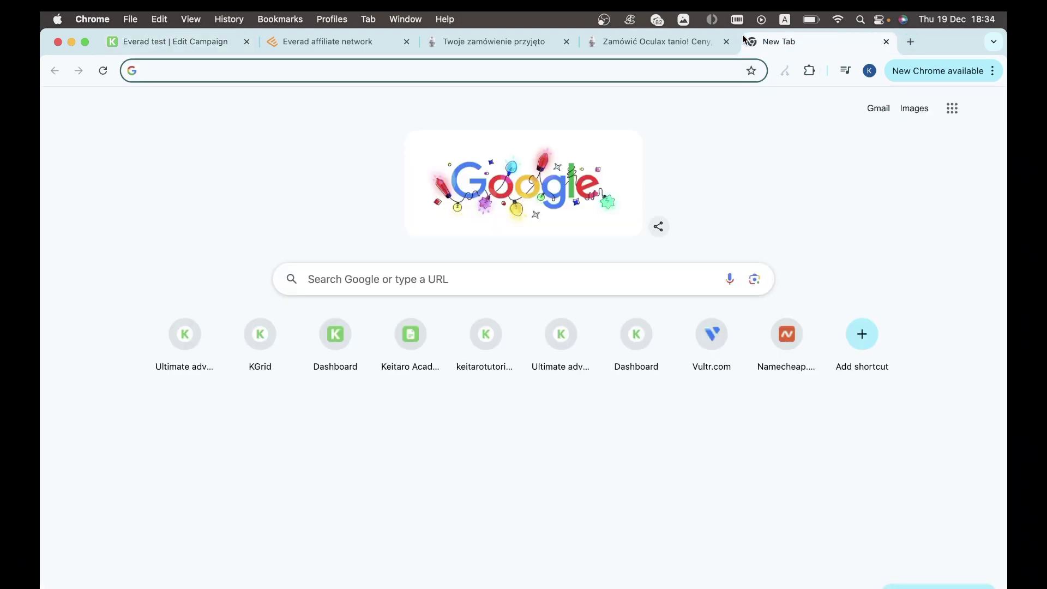
key("super+v")
key("Return")
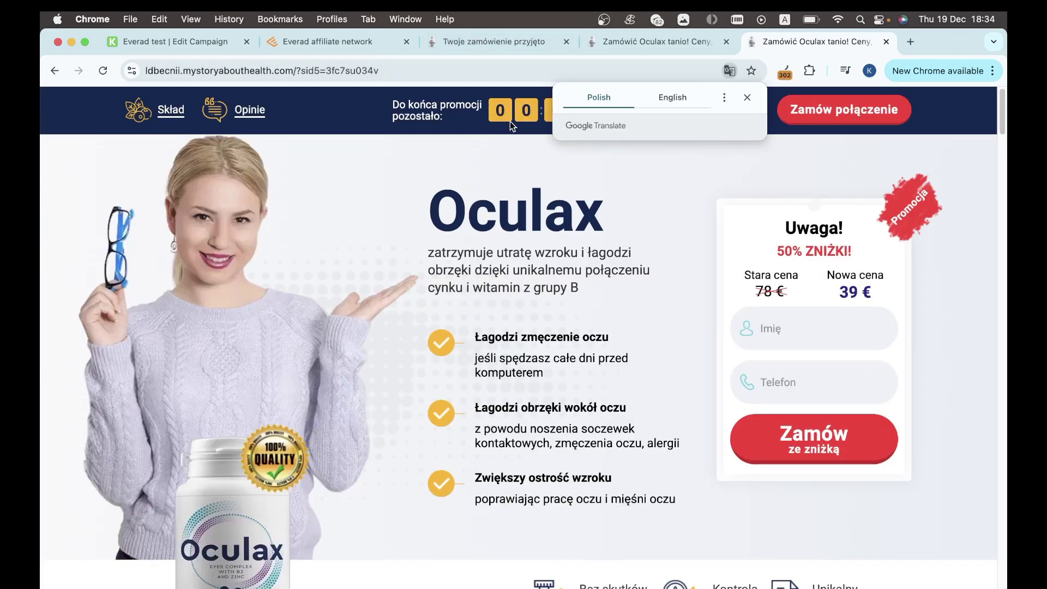
- Check the sid5 value in the landing page's URL, and view the Global postback settings in the Everad dashboard
left_click(396, 69)
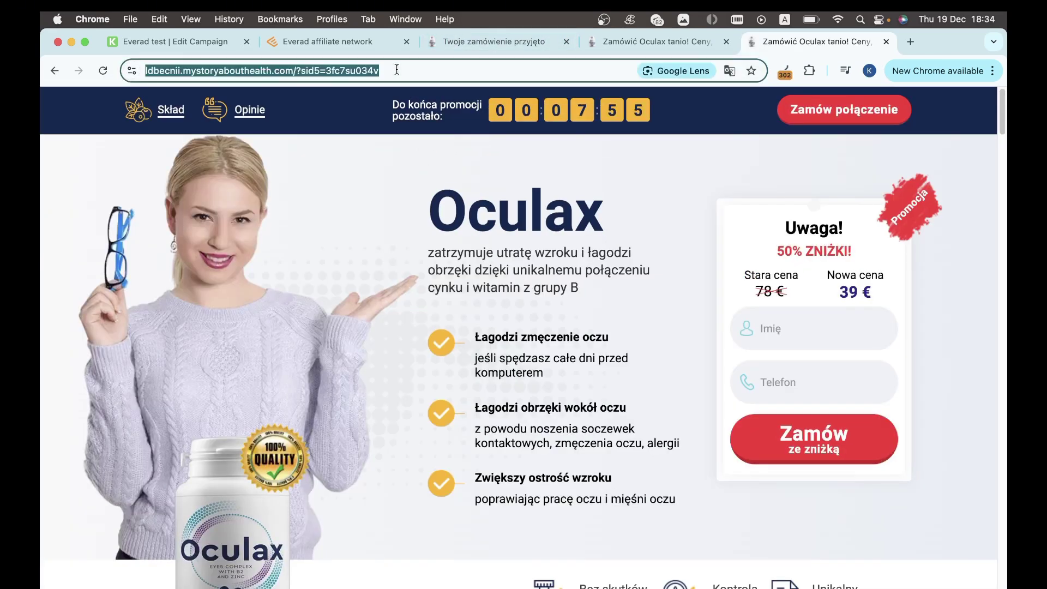
double_click(396, 70)
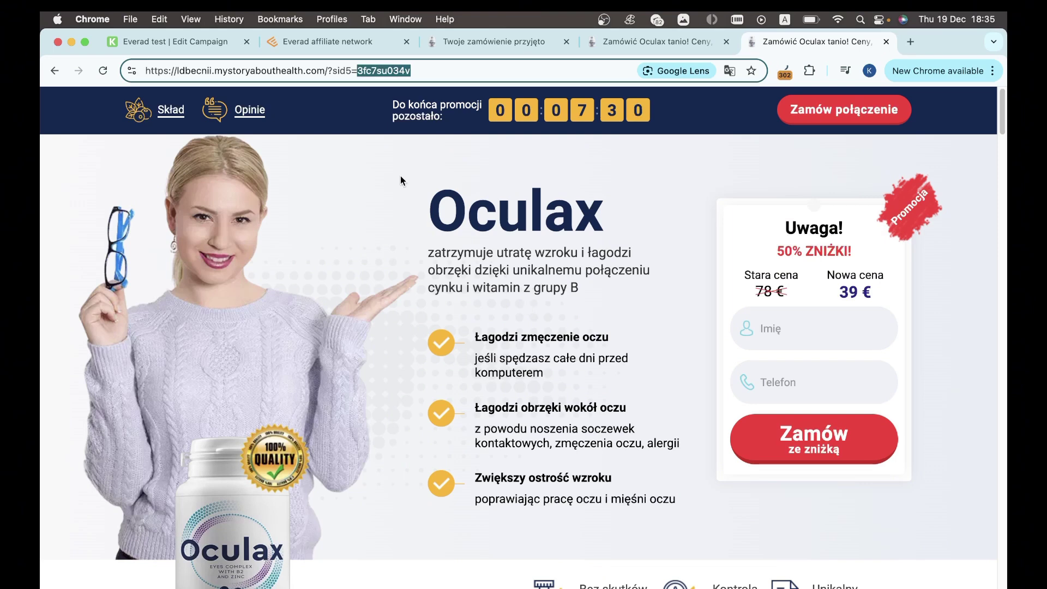
left_click(338, 45)
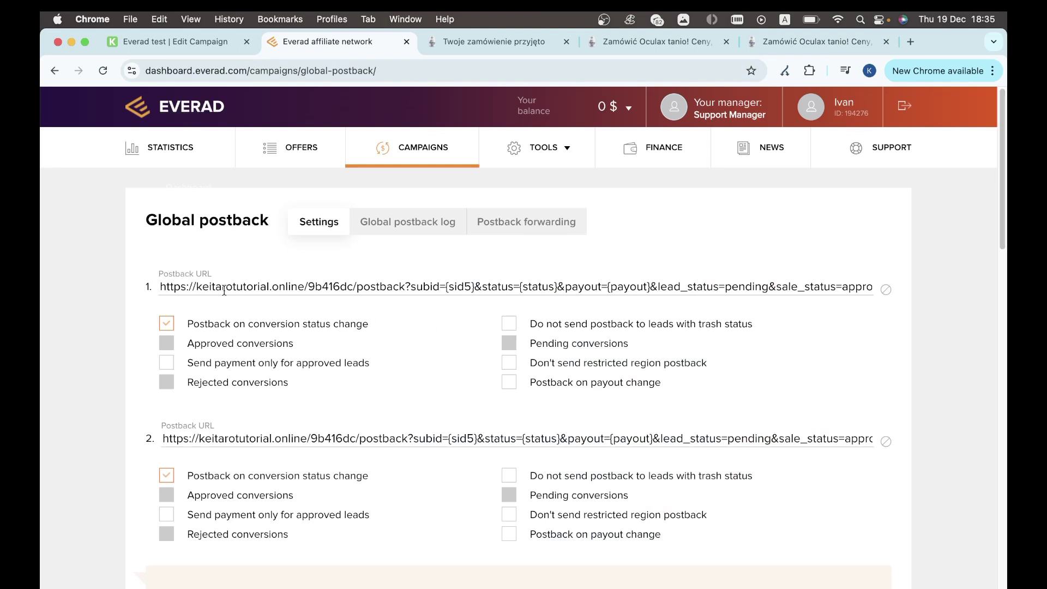
left_click_drag(143, 220, 276, 220)
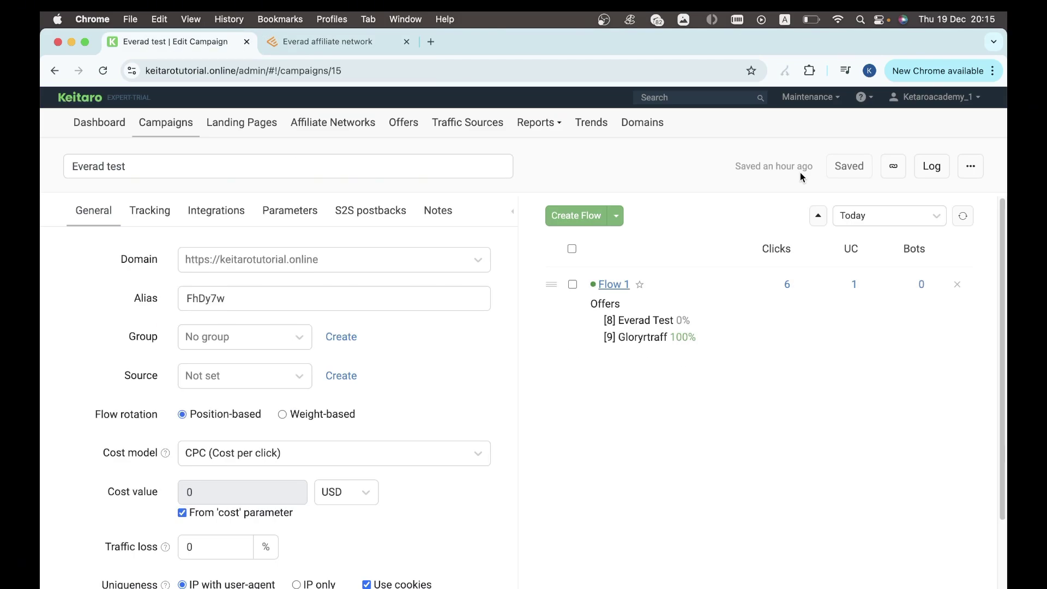
- Inspect the Gloryrtraff offer in Flow 1, checking its redirect URL and automatically added click_id={subid} parameter, and close it unchanged
left_click(616, 287)
left_click(323, 220)
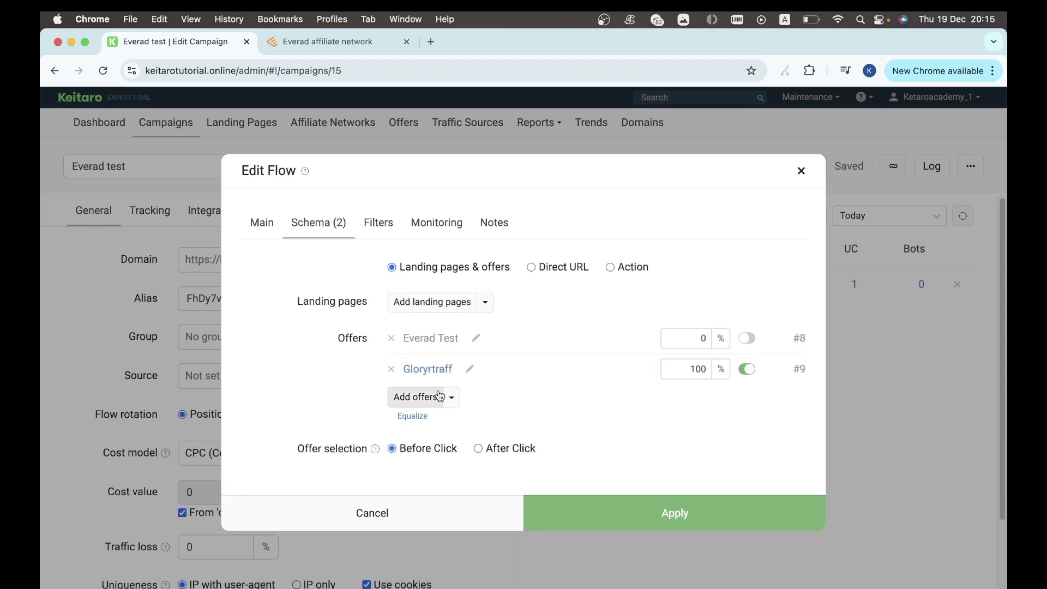
left_click(469, 369)
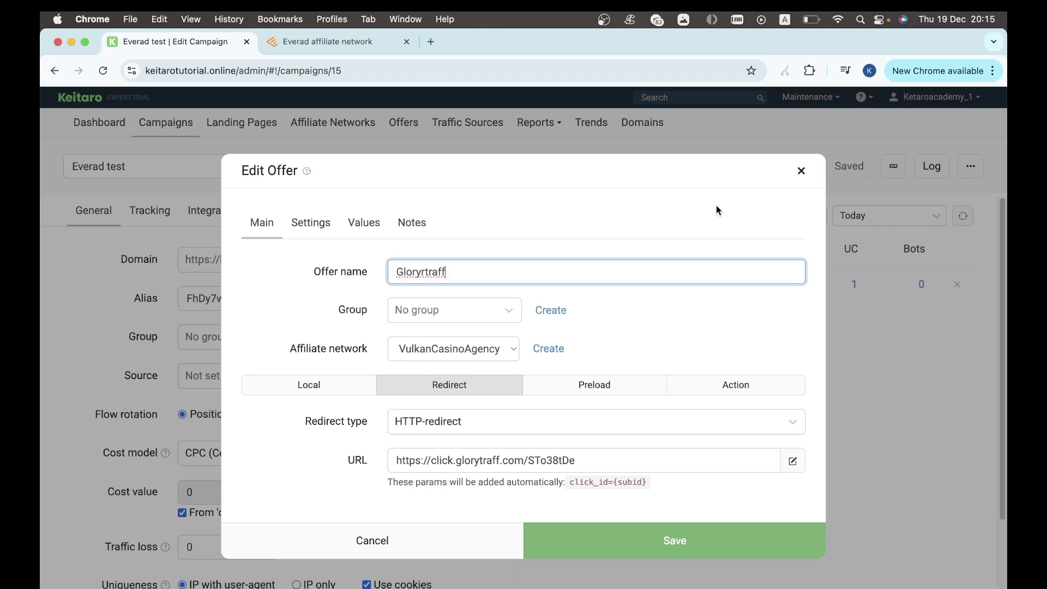
left_click(800, 172)
left_click(798, 172)
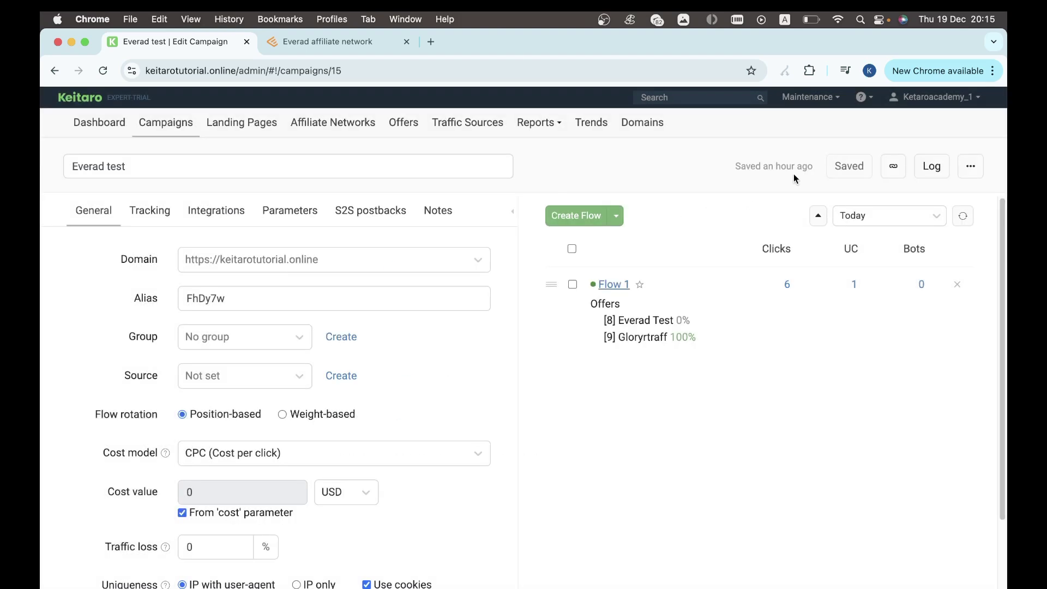
- Open the campaign's link in a new browser tab and examine the parameters in the final Glory Casino URL
left_click(894, 166)
left_click(431, 42)
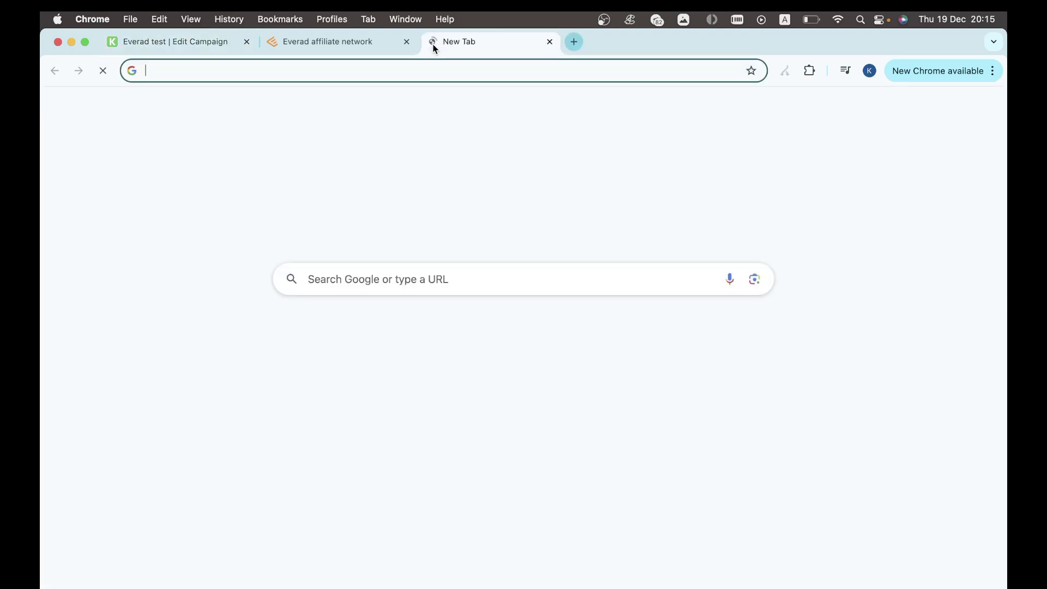
key("super+v")
key("Return")
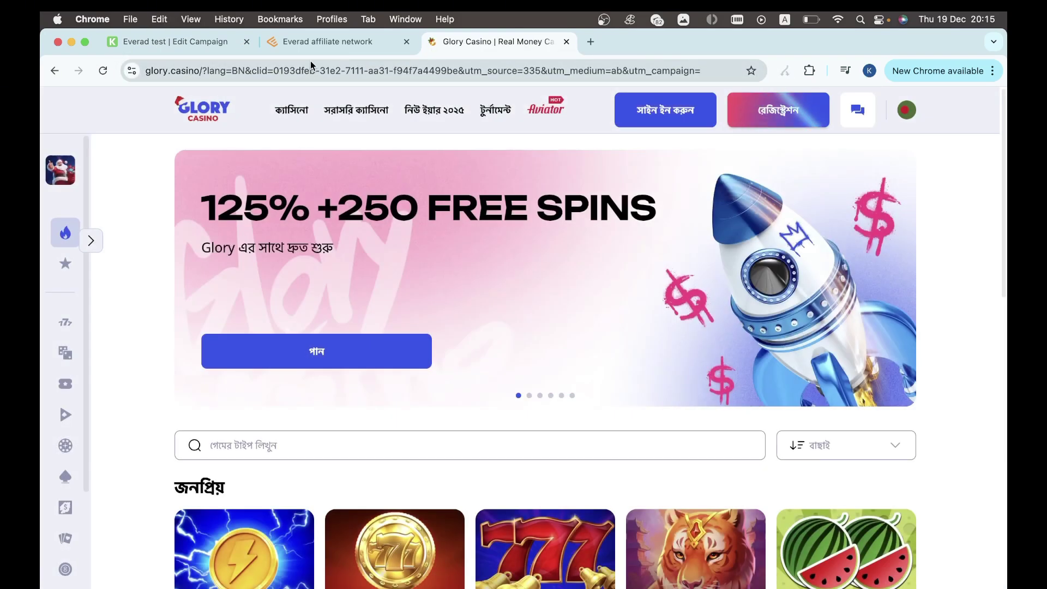
left_click(311, 66)
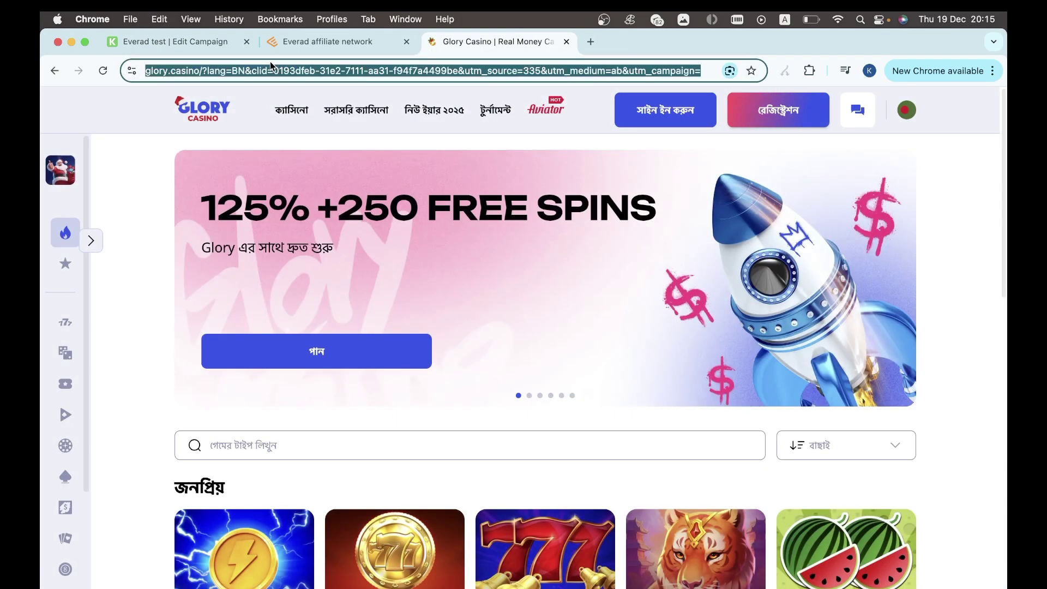
- Reopen the Gloryrtraff offer from Flow 1 in Keitaro and examine its redirect URL
left_click(186, 44)
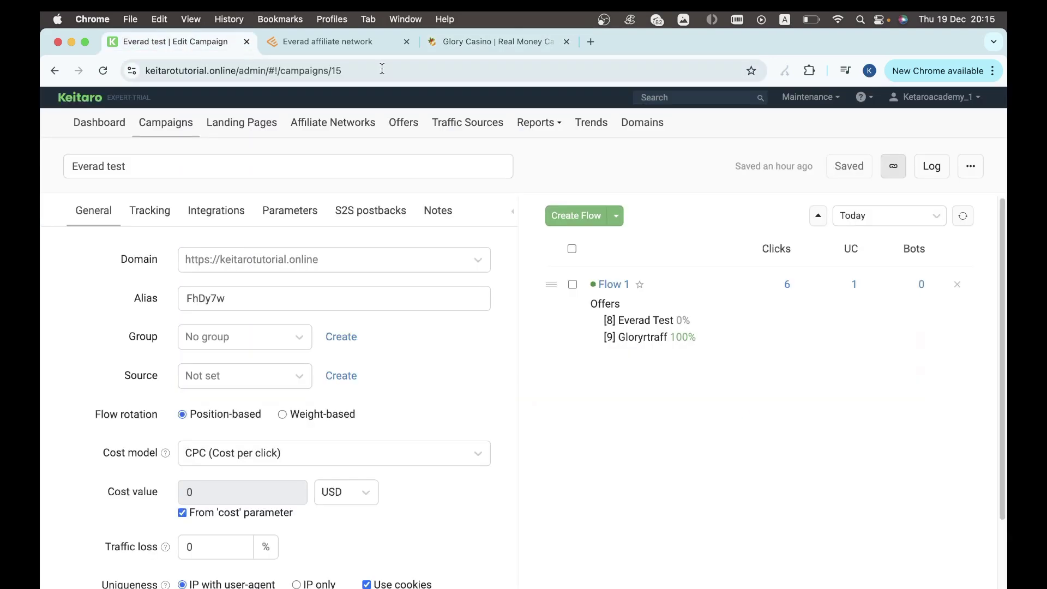
left_click(611, 285)
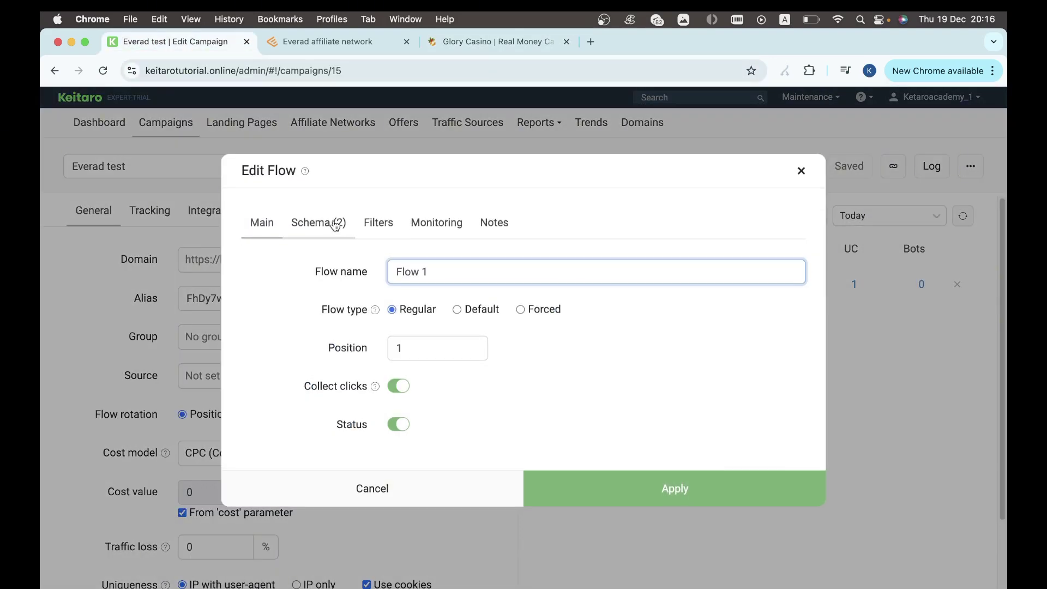
left_click(327, 222)
left_click(471, 369)
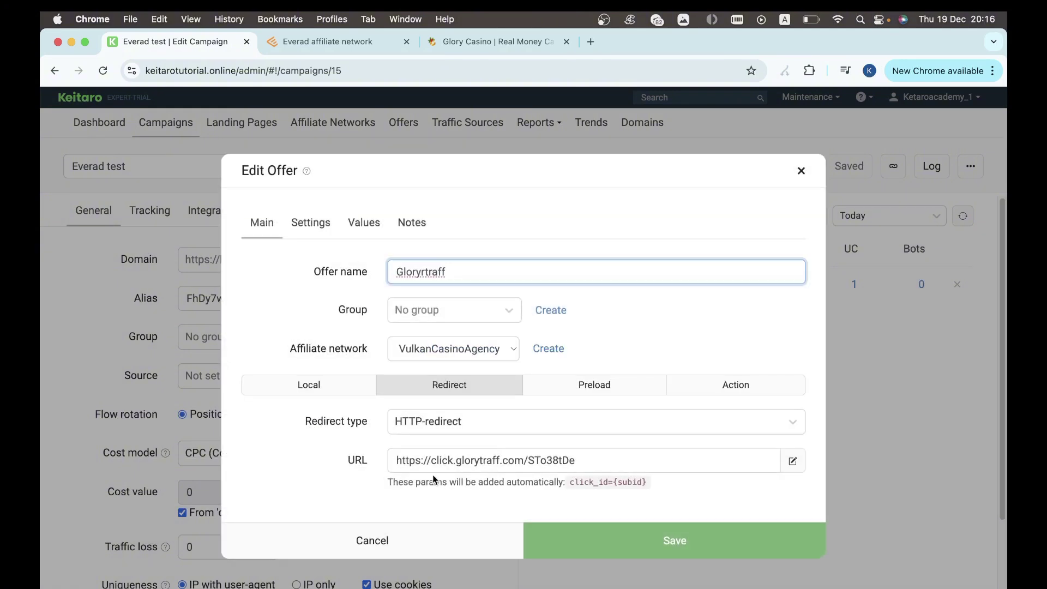
left_click(419, 461)
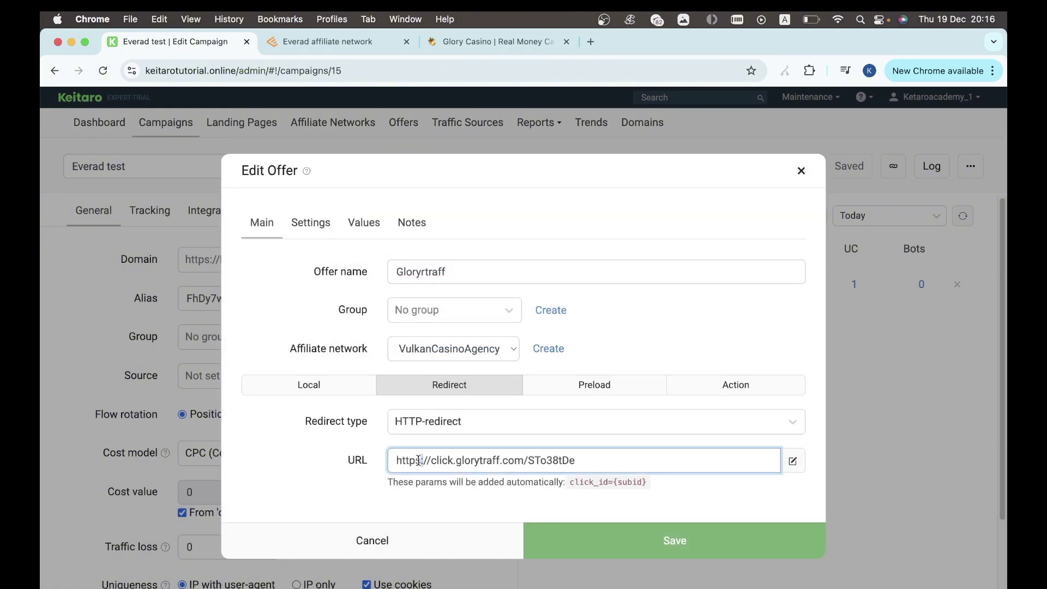
type("s")
- Examine the Glory Casino page's redirect chain with Redirect Path, expanding the campaign link's redirect to check the click_id in its destination URL
left_click(454, 48)
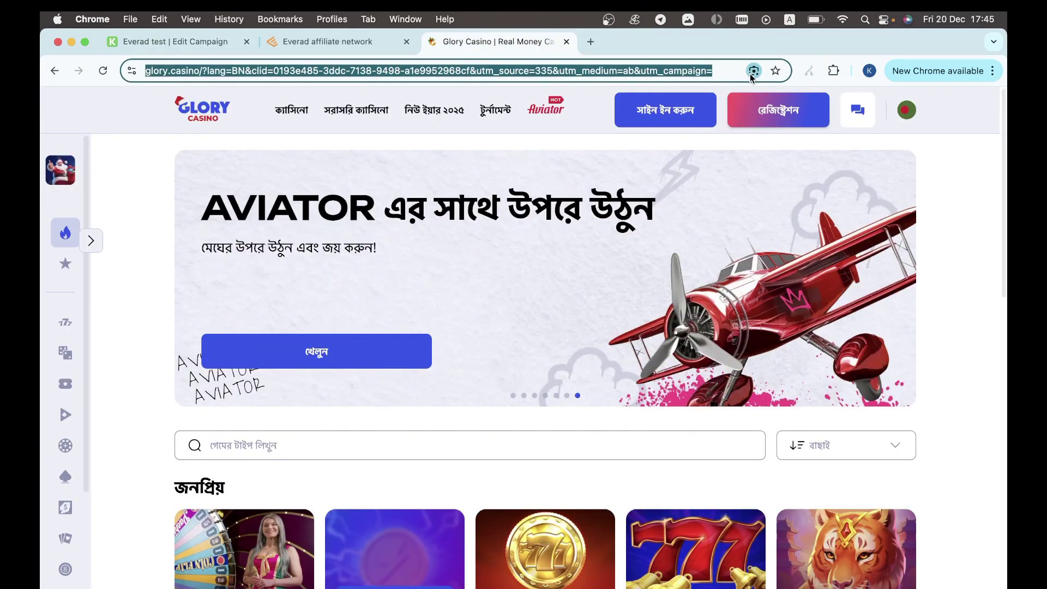
left_click(810, 71)
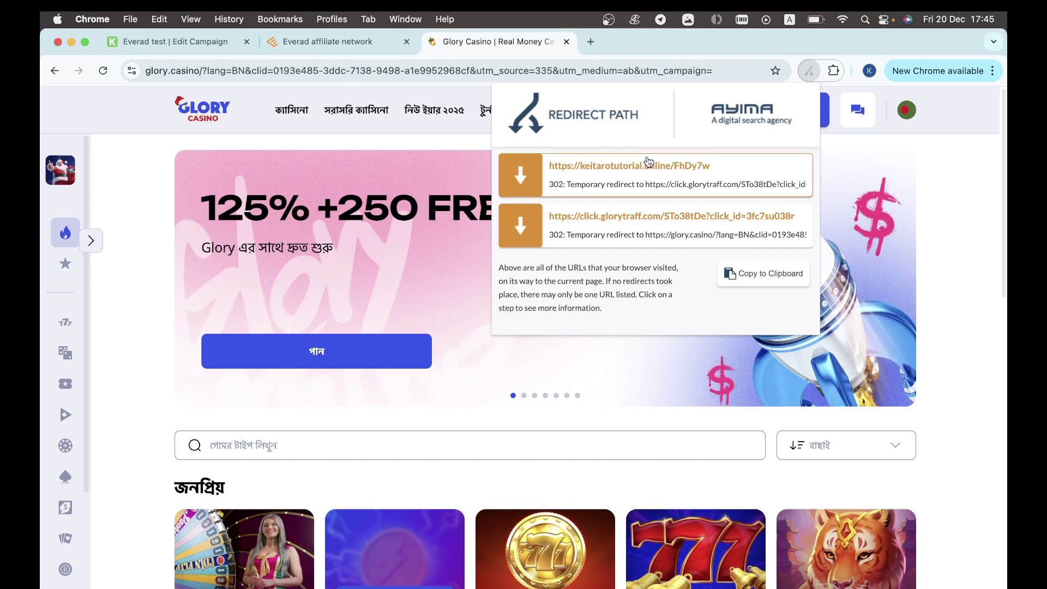
left_click(645, 180)
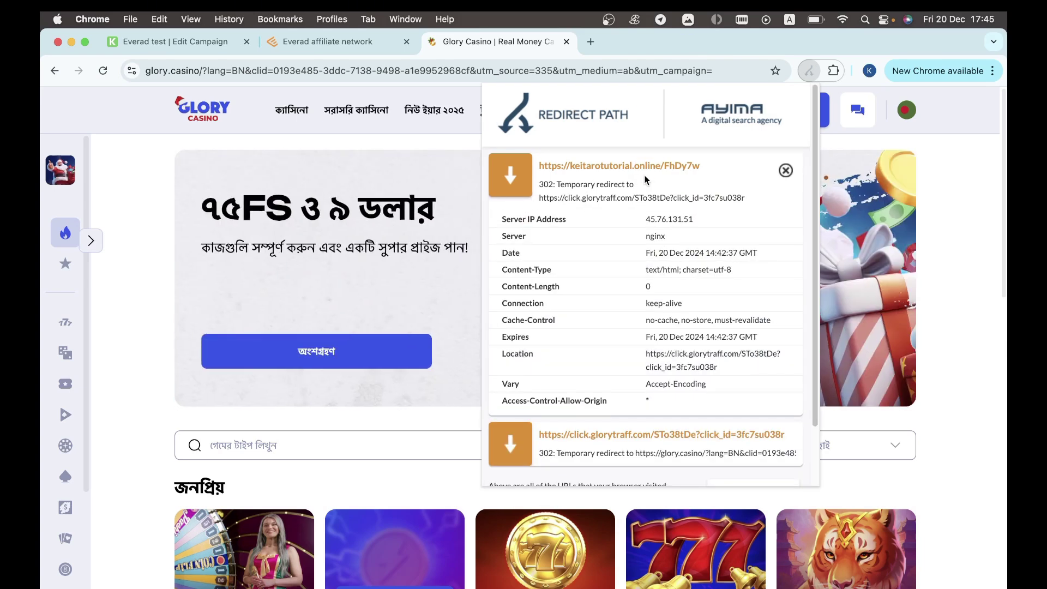
left_click_drag(618, 164, 689, 165)
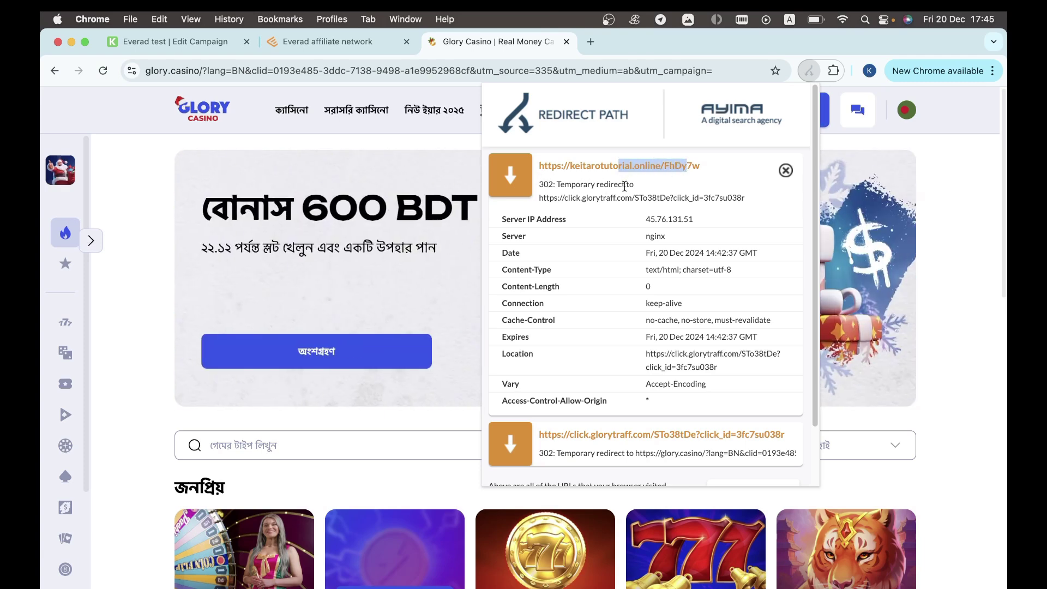
triple_click(593, 199)
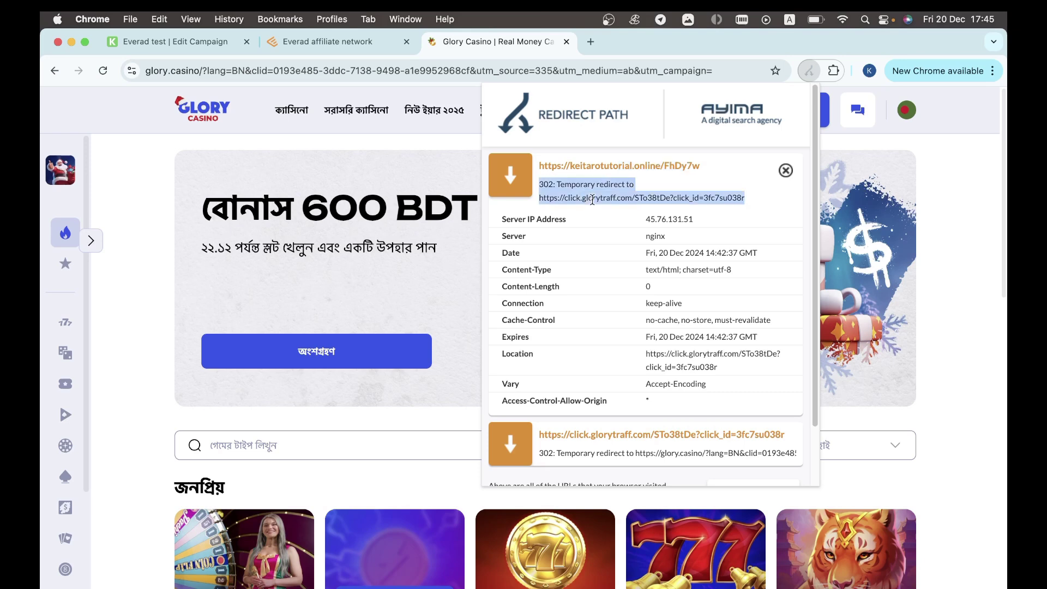
- Examine the click_id value passed by the campaign link's redirect, and expand the click.glorytraff.com redirect to check its destination URL
left_click(592, 200)
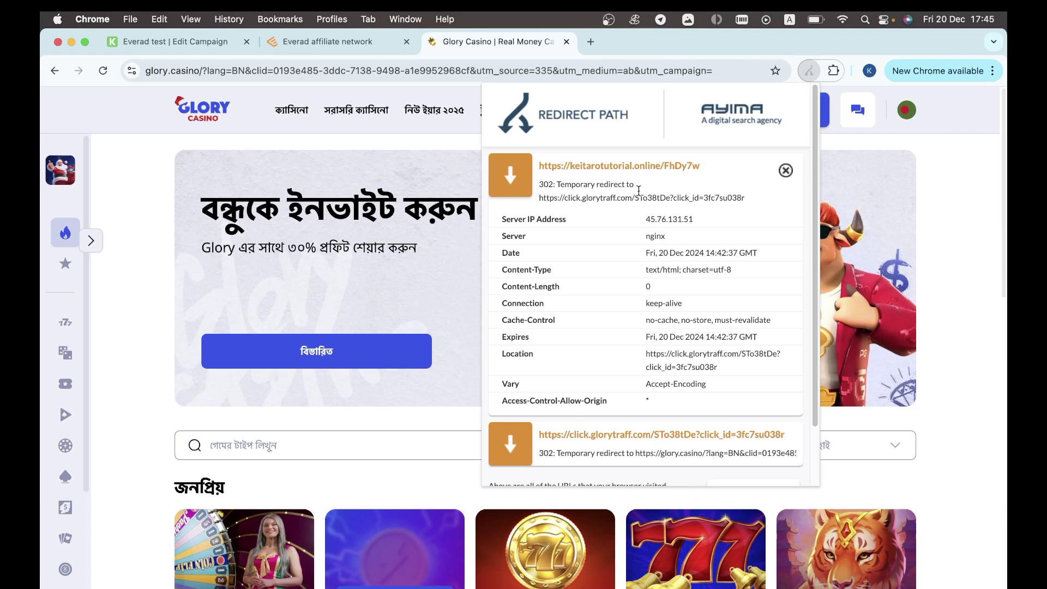
left_click_drag(670, 198, 748, 199)
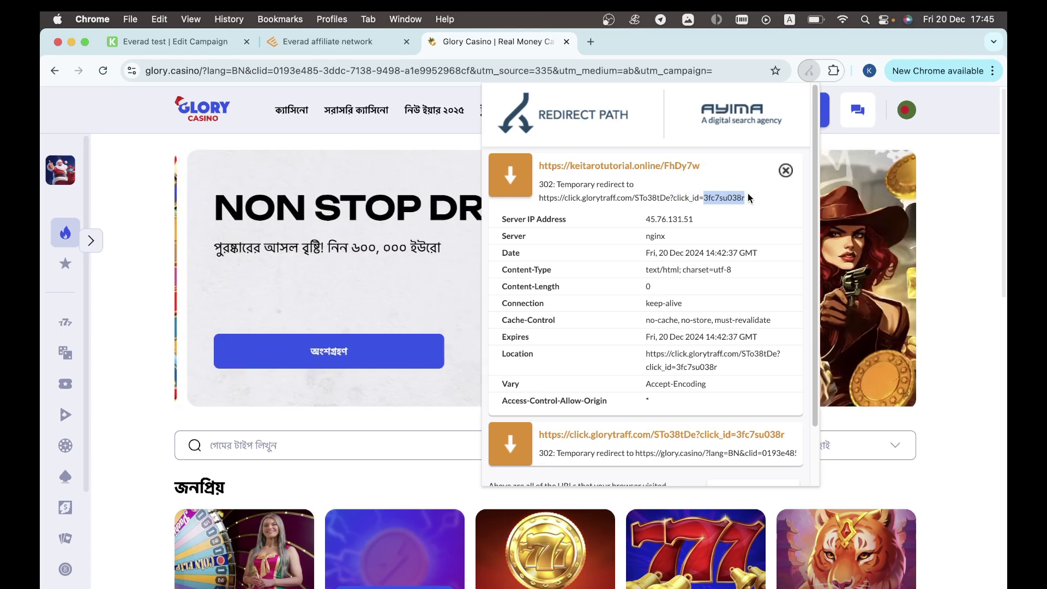
left_click(732, 195)
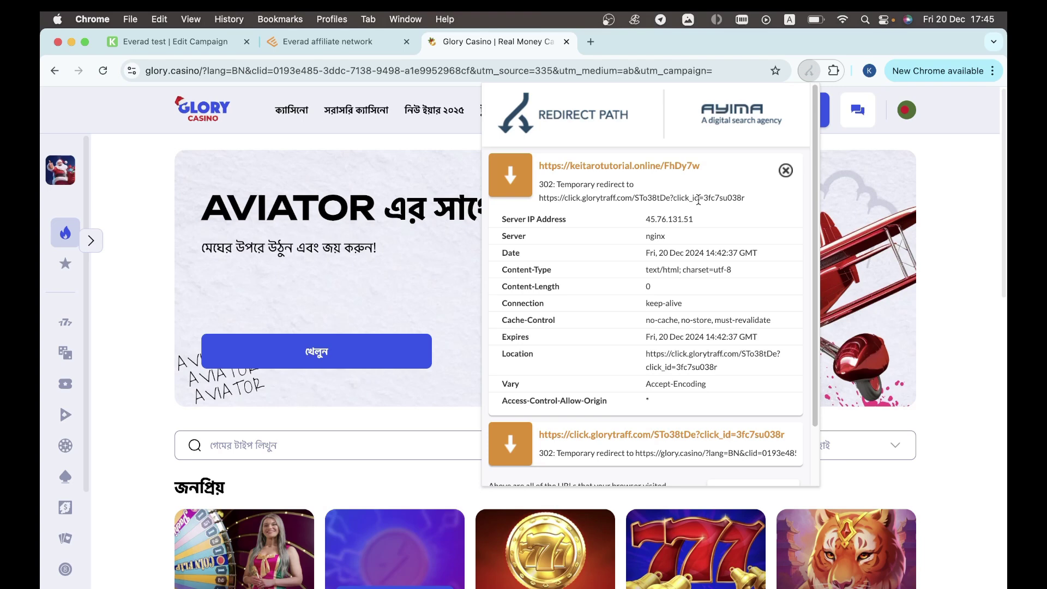
scroll(651, 322, "down", 3)
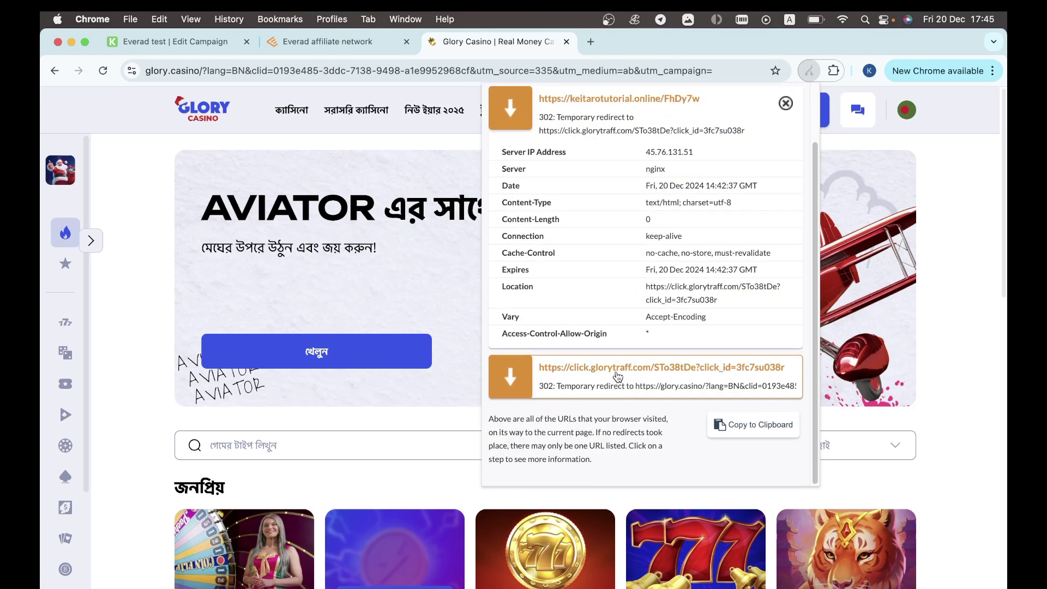
left_click(617, 371)
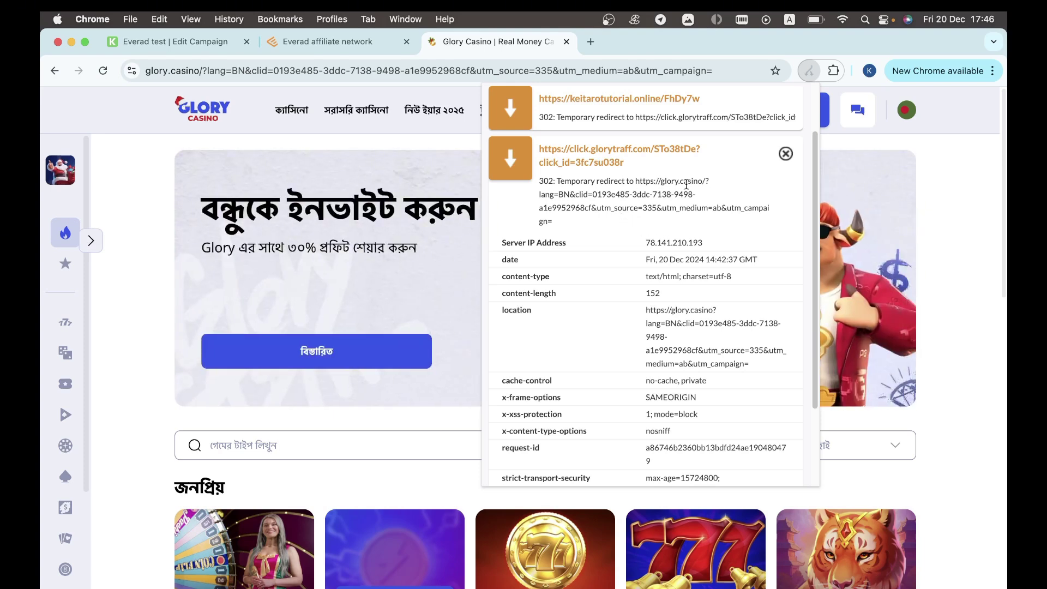
left_click_drag(663, 181, 710, 181)
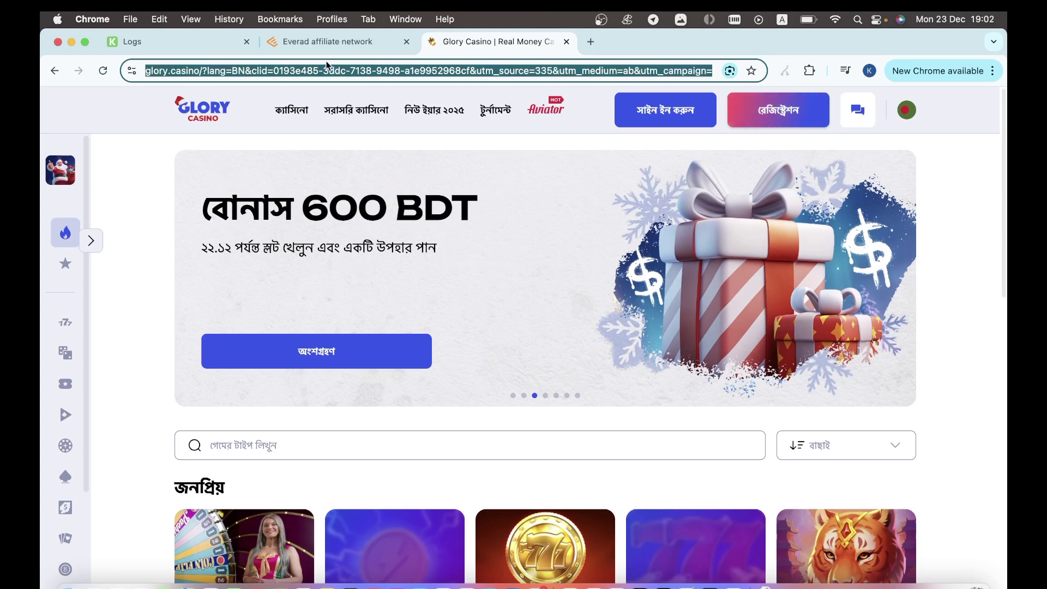
- Examine the macro table on Everad's Global postback page, checking the meaning of the id macro
key("ctrl+shift+Tab")
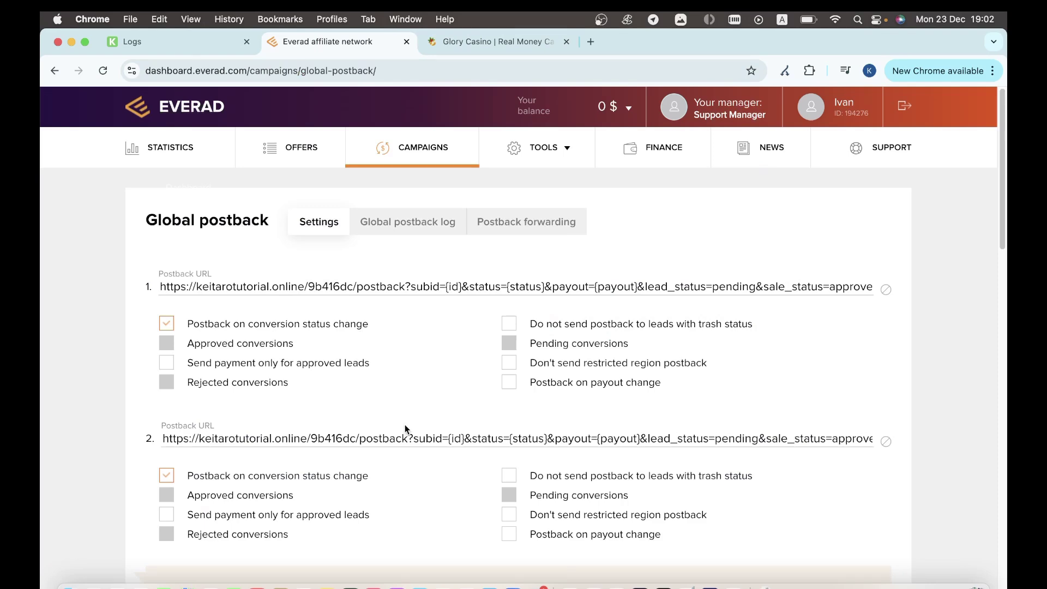
scroll(405, 425, "down", 2)
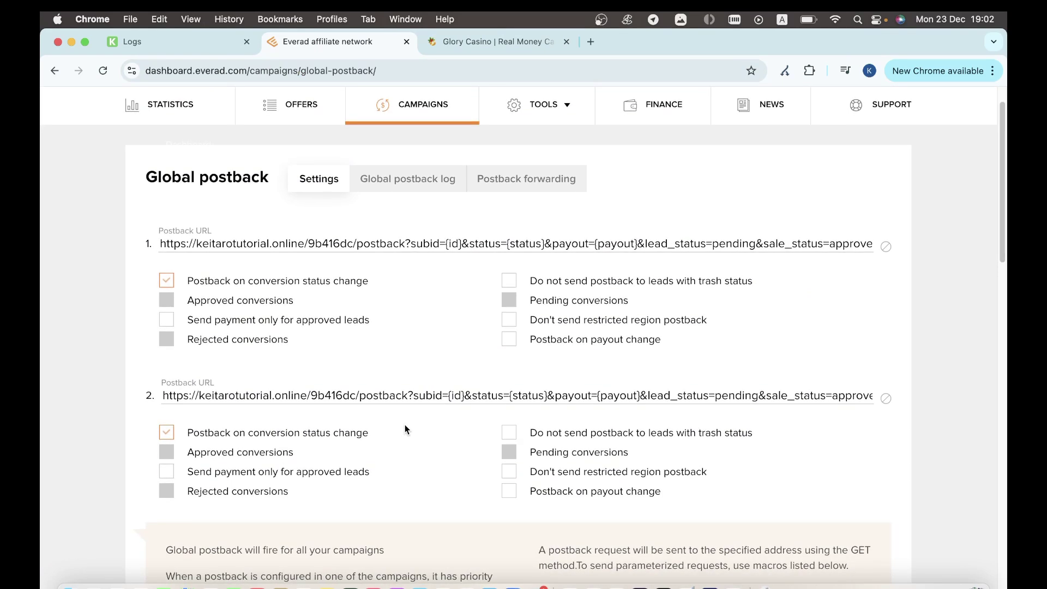
scroll(405, 425, "down", 5)
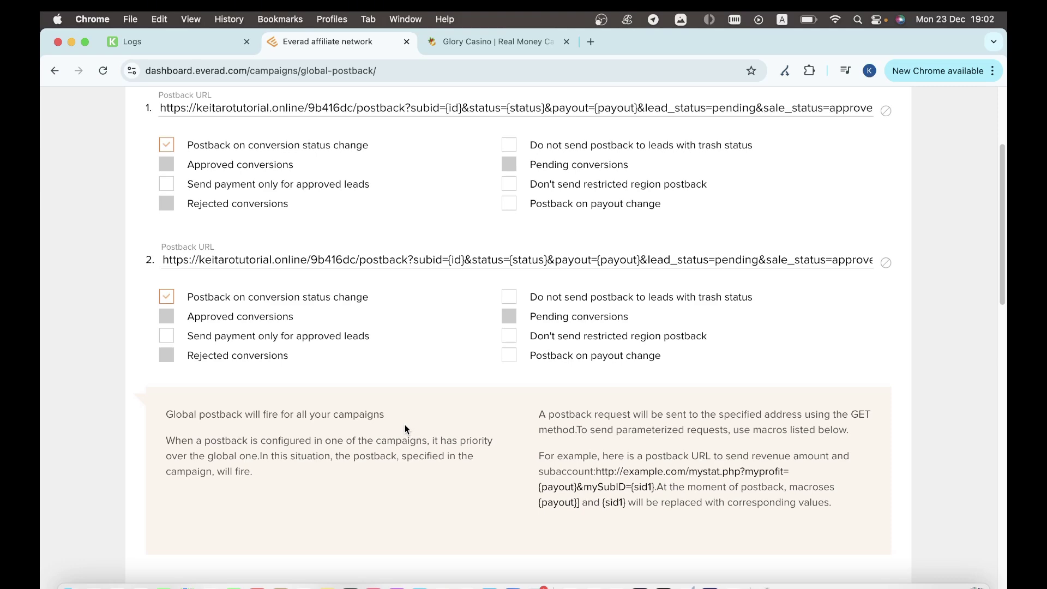
scroll(405, 429, "down", 10)
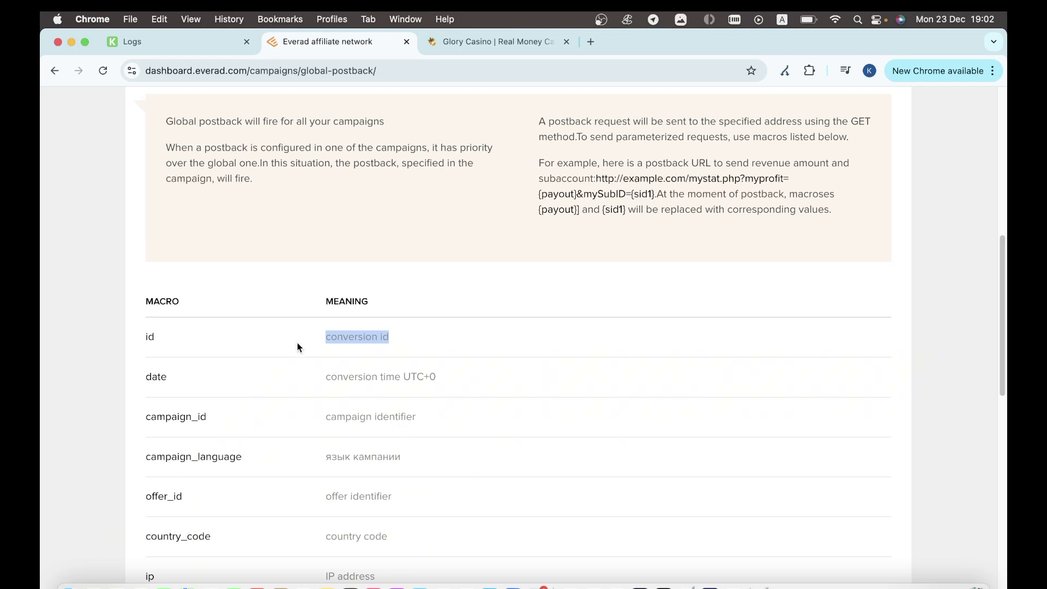
scroll(299, 348, "down", 1)
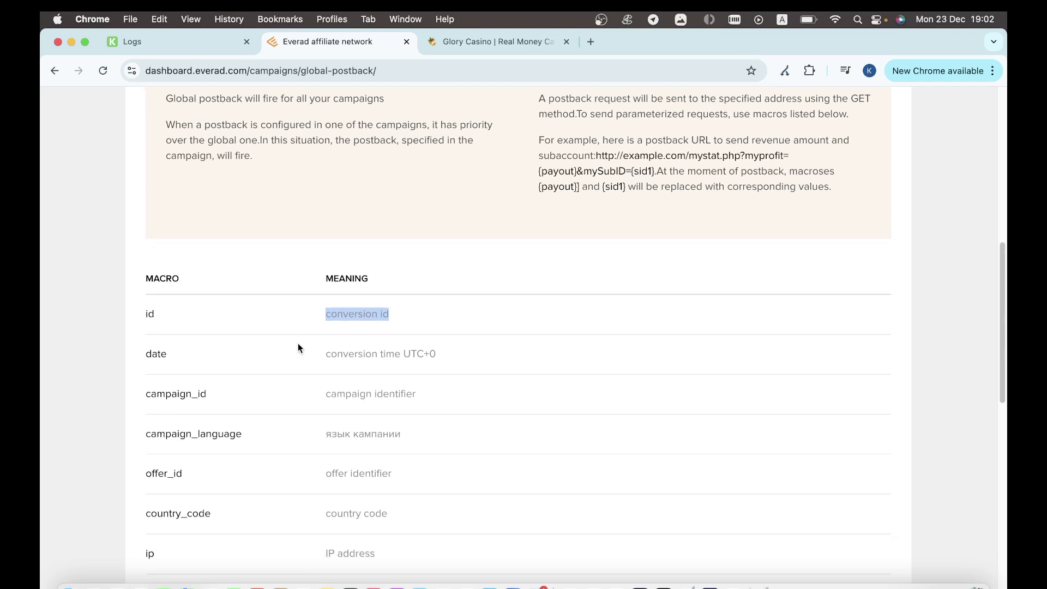
left_click_drag(394, 314, 313, 303)
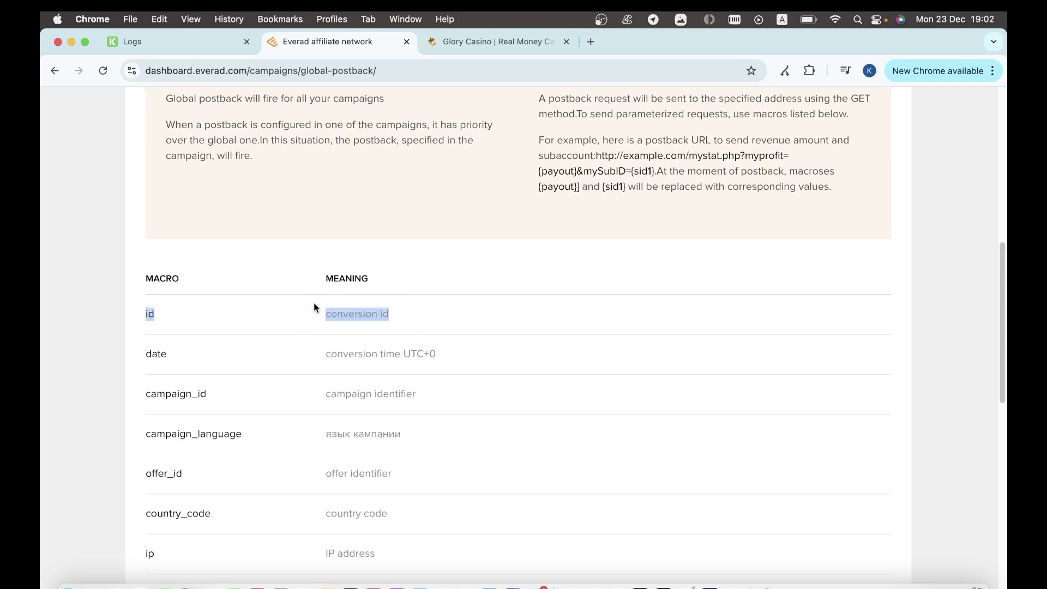
left_click(171, 312)
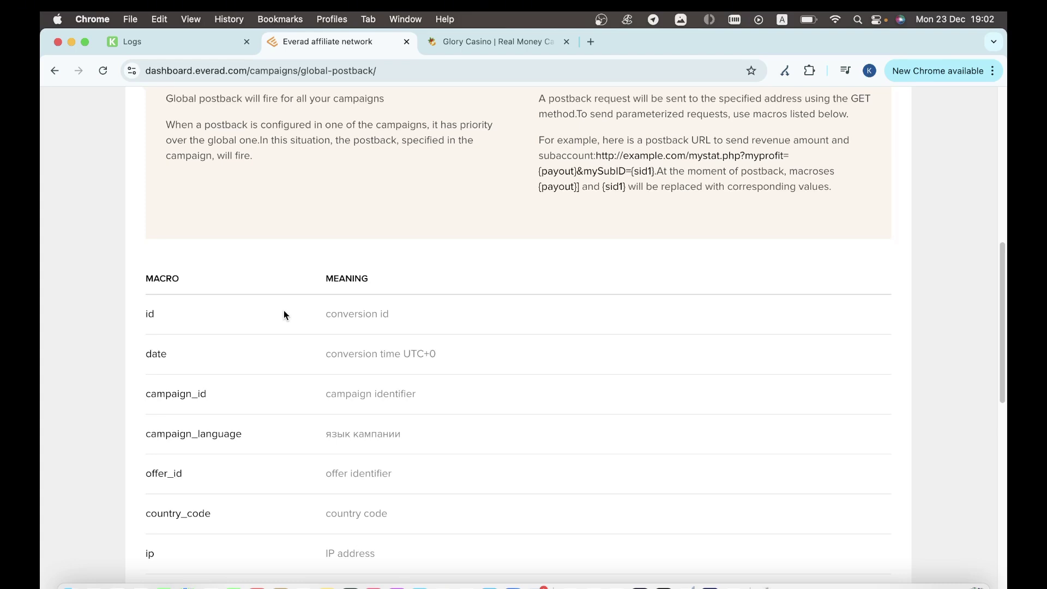
left_click_drag(156, 311, 142, 310)
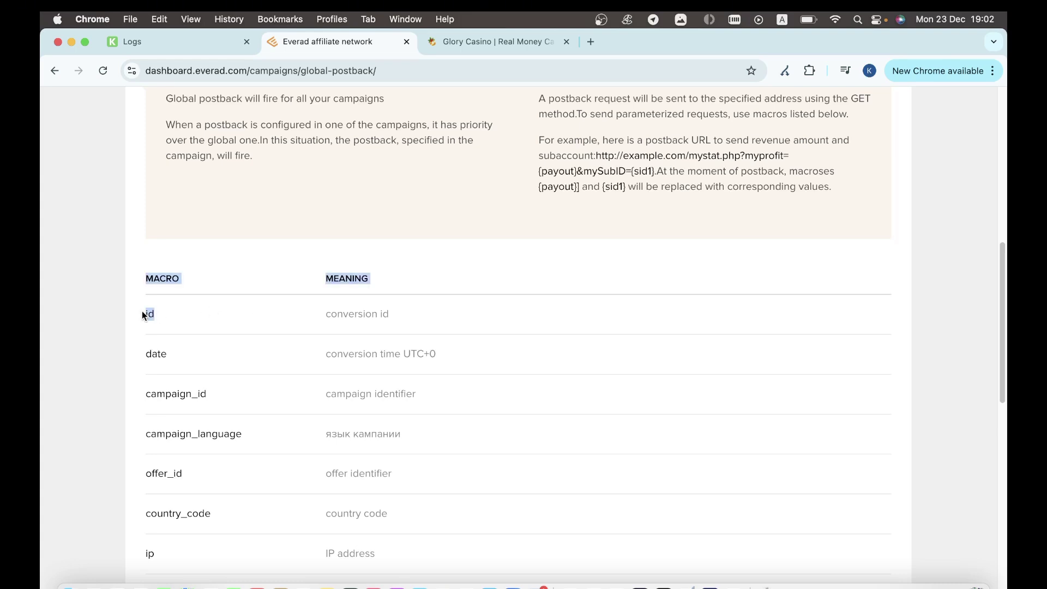
- In Keitaro, change the Everad.com Postback URL's subid macro to {id}, copy the whole URL, and close the affiliate network without saving
key("ctrl+shift+Tab")
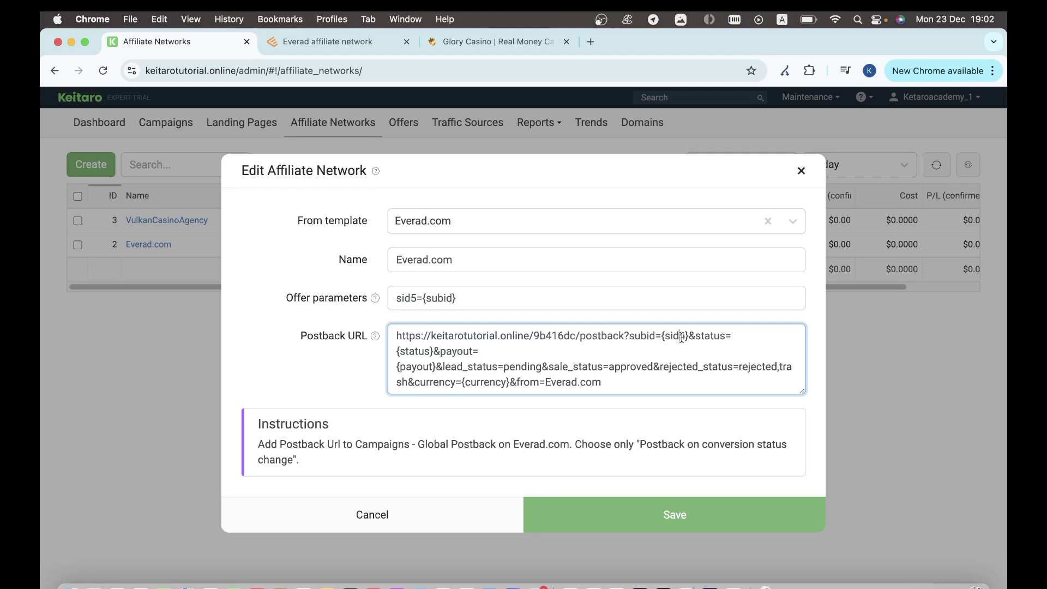
left_click_drag(687, 337, 667, 339)
key("BackSpace")
type("id")
left_click_drag(630, 380, 418, 324)
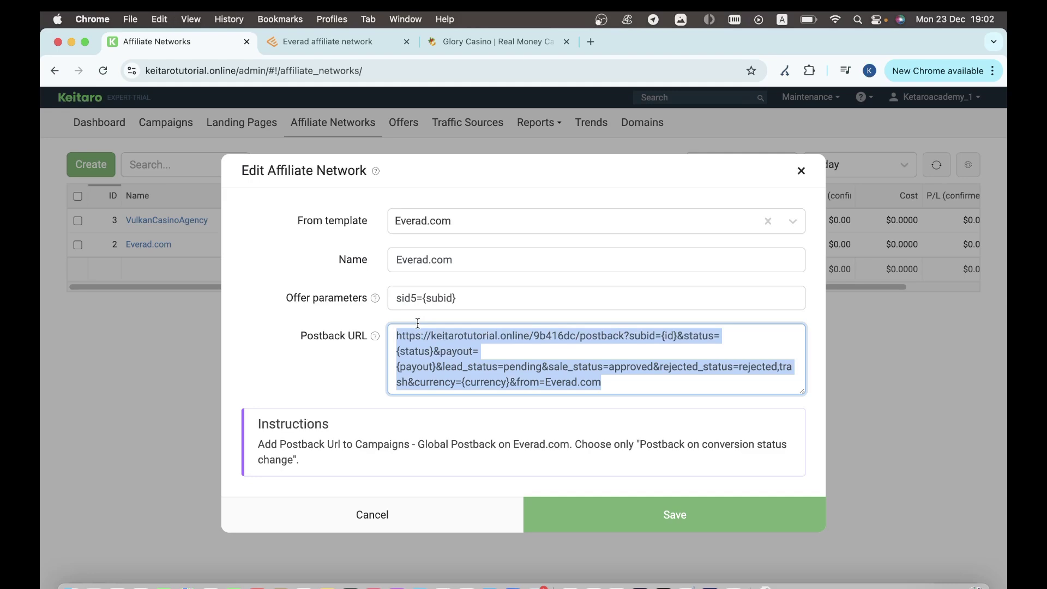
left_click(801, 170)
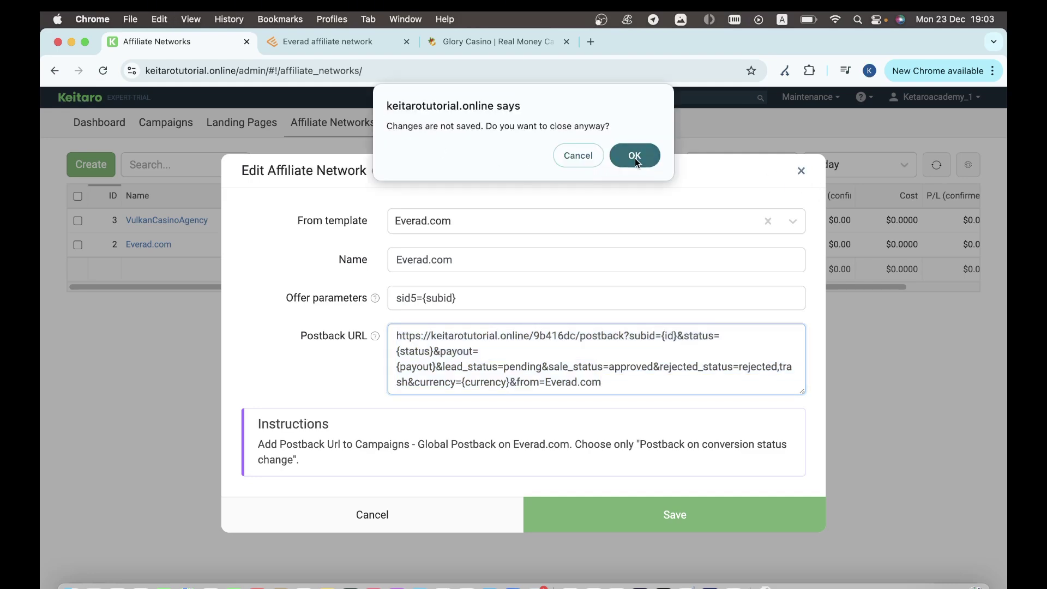
left_click(635, 156)
- Replace both Global postback URLs in Everad with the copied Keitaro postback URL containing subid={id}
left_click(322, 42)
scroll(388, 259, "up", 5)
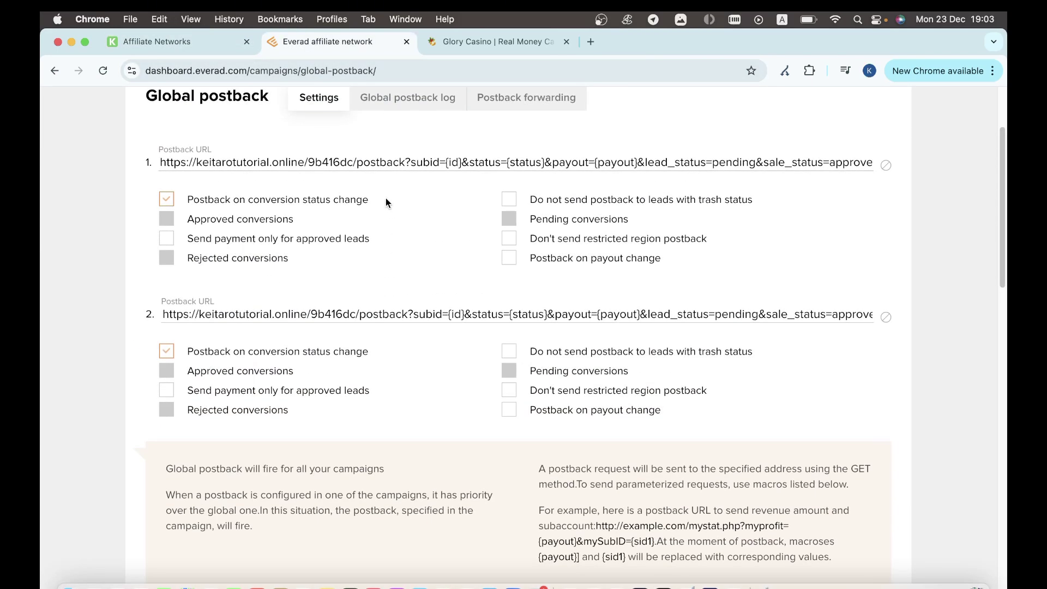
double_click(382, 162)
key("super+a")
key("Right")
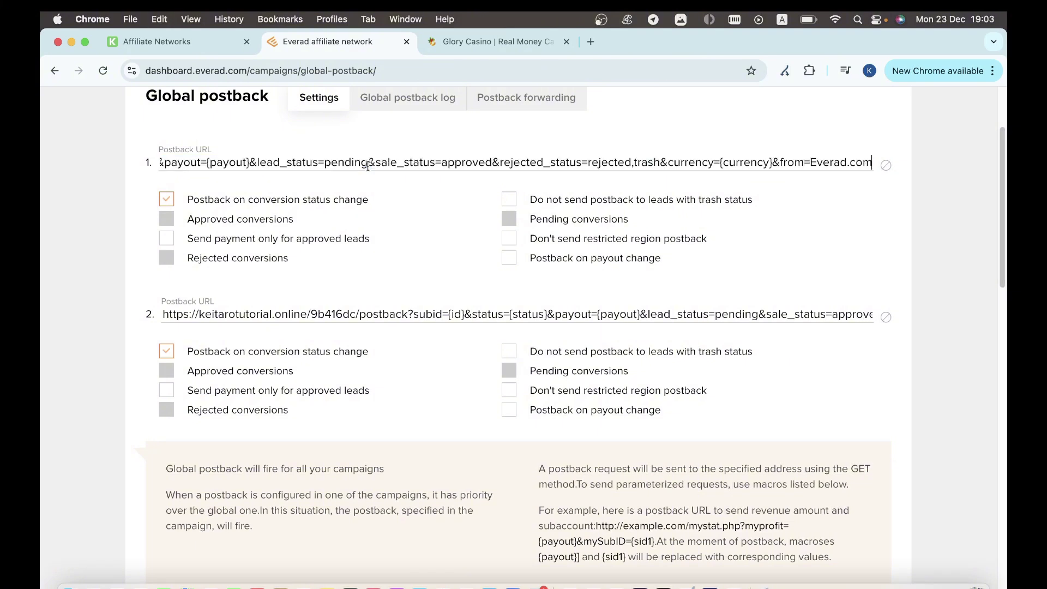
left_click(409, 307)
key("super+a")
key("Right")
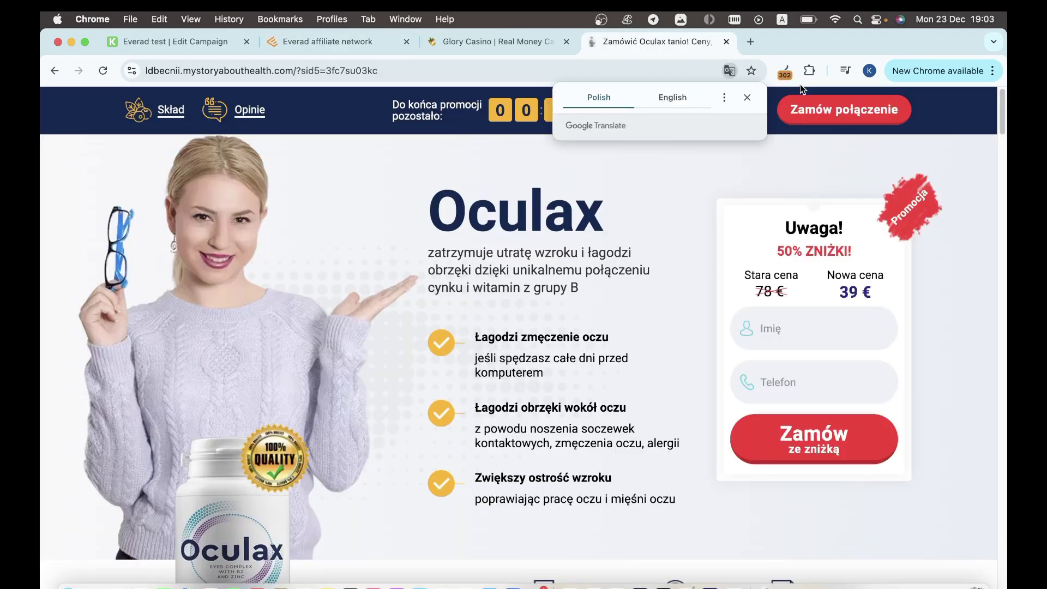
- Dismiss the translation prompt on the Oculax landing page and examine the sid5 value in its URL
left_click(748, 97)
left_click(421, 67)
double_click(420, 67)
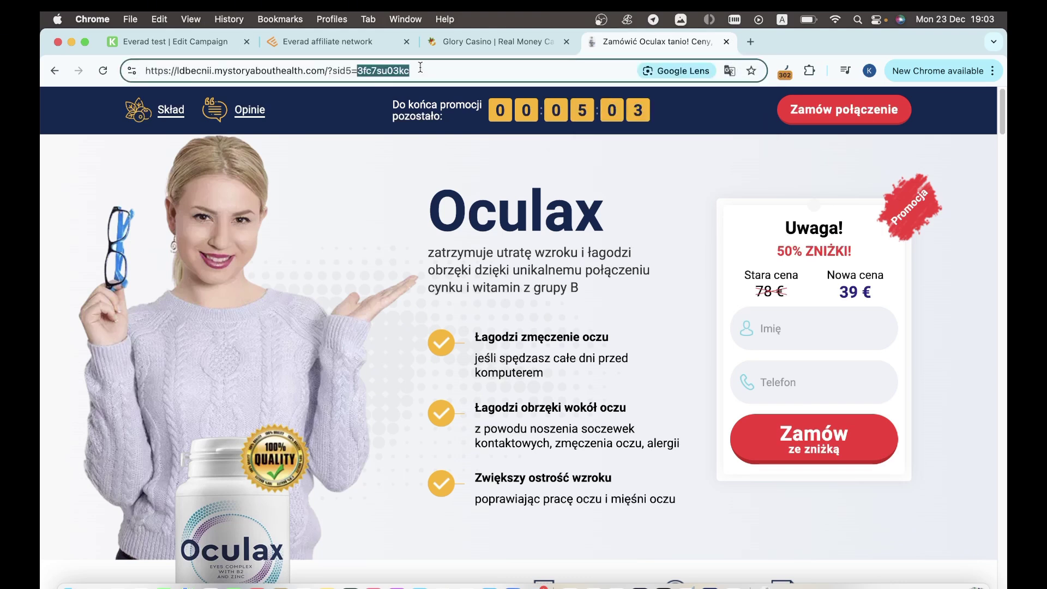
left_click(334, 71)
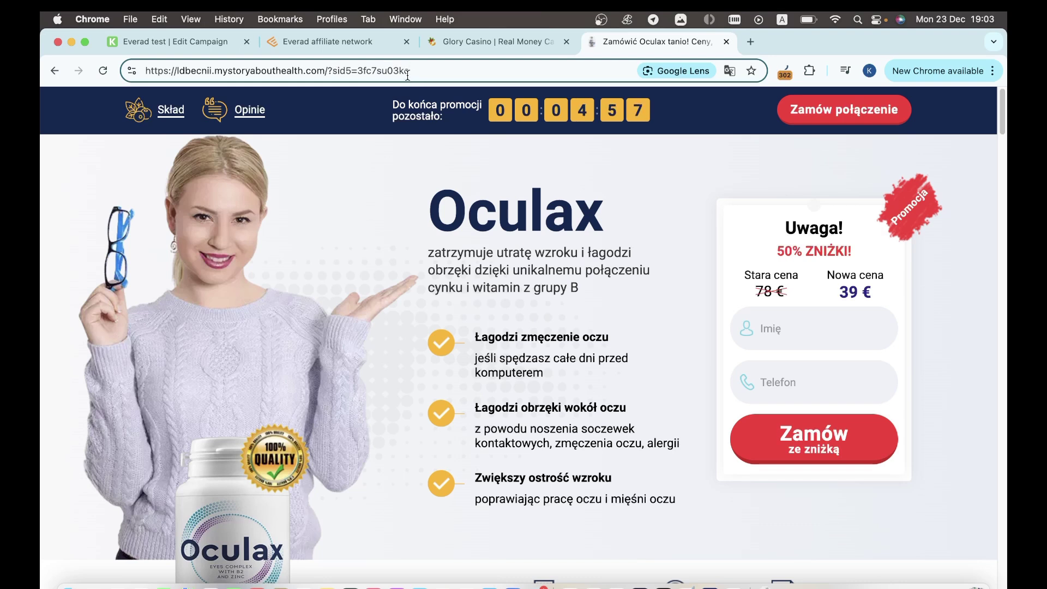
left_click_drag(406, 71, 374, 73)
- Place a test order in the Oculax form using a saved customer name and phone number
left_click(771, 327)
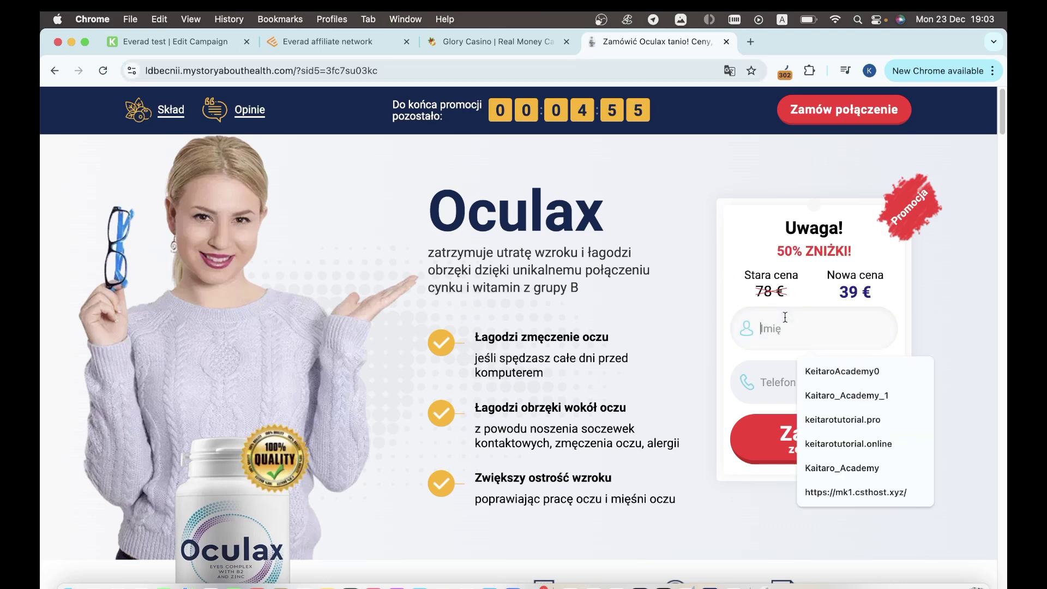
left_click(822, 362)
left_click(823, 365)
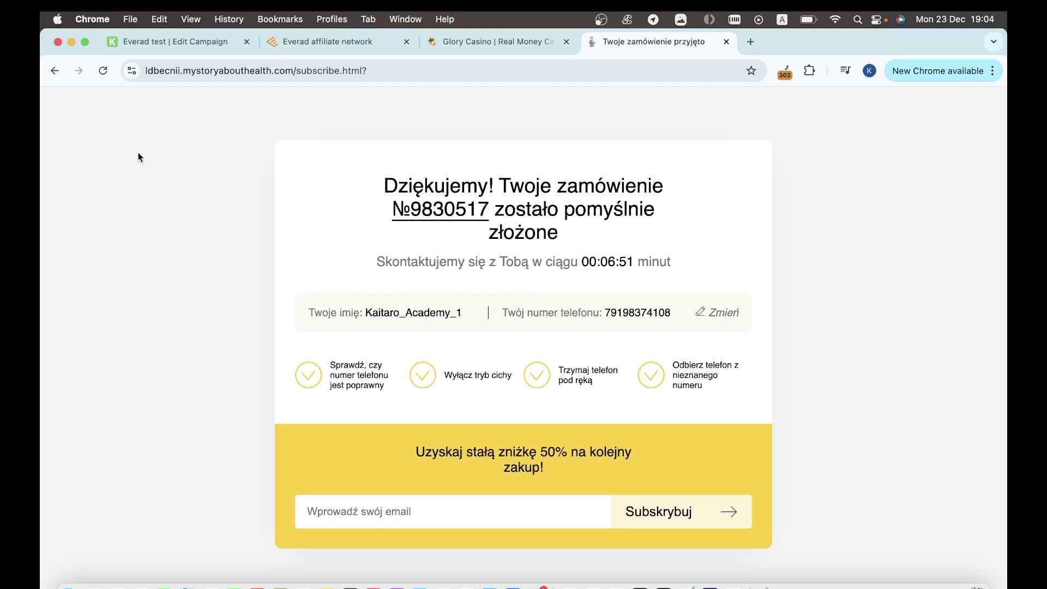
- Open Keitaro's received postbacks log, reload it, and examine the newest Everad.com postback URL and its subid
left_click(155, 44)
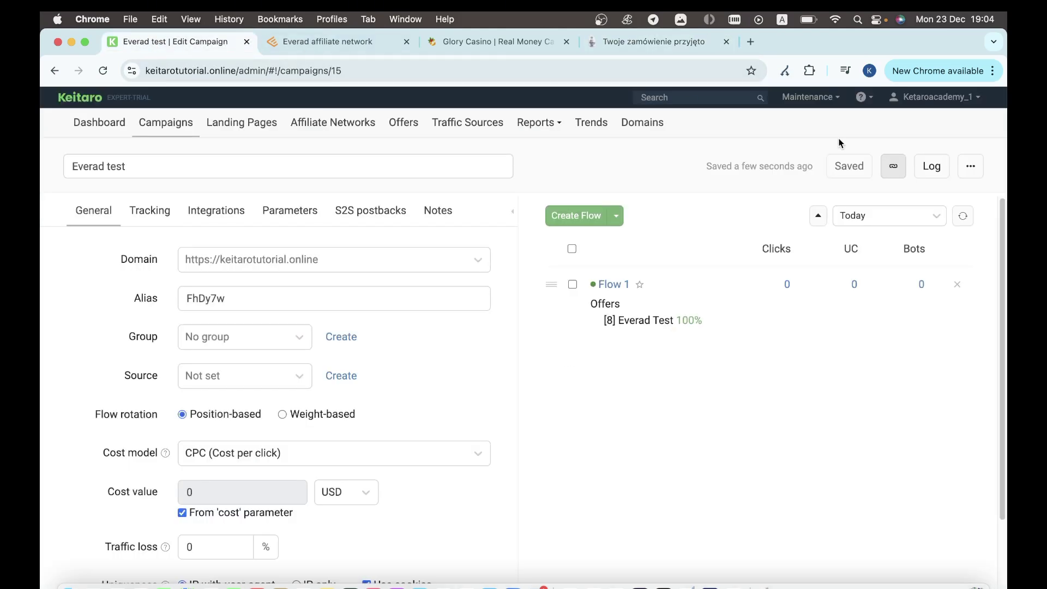
left_click(818, 99)
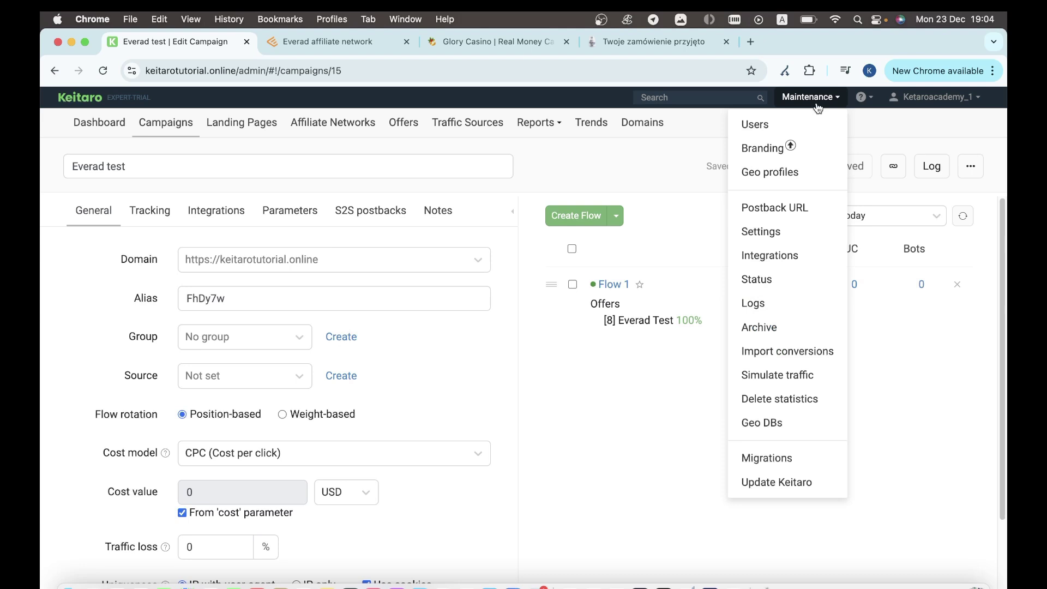
left_click(796, 303)
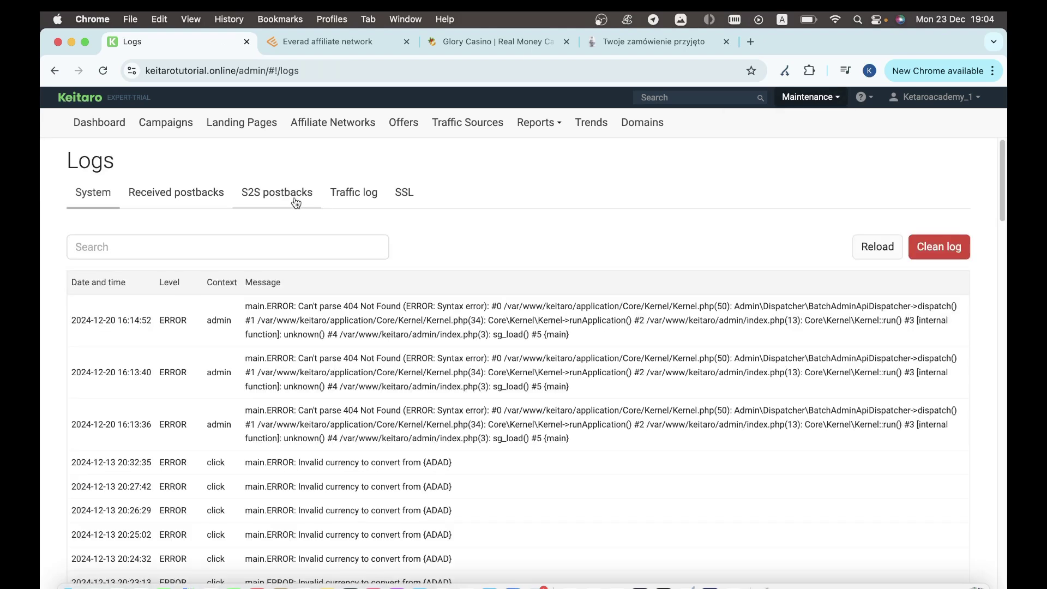
left_click(199, 197)
left_click(866, 248)
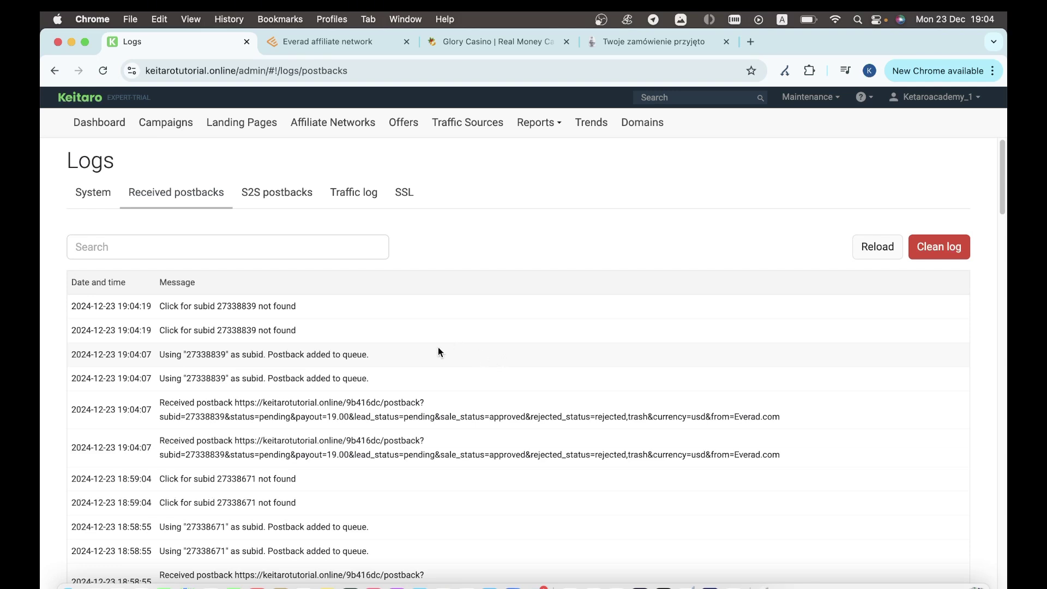
left_click_drag(159, 403, 776, 432)
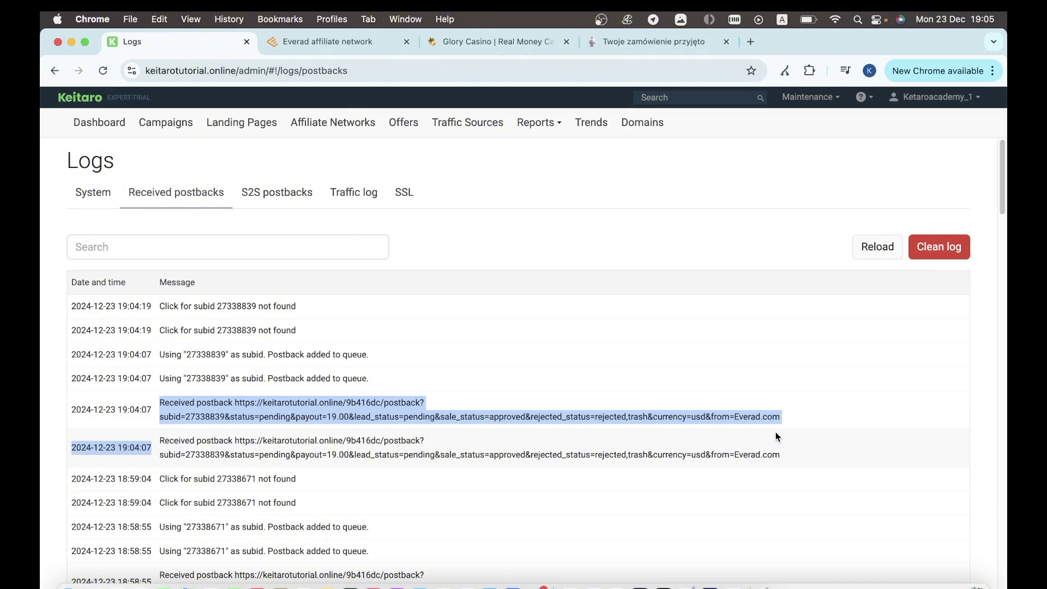